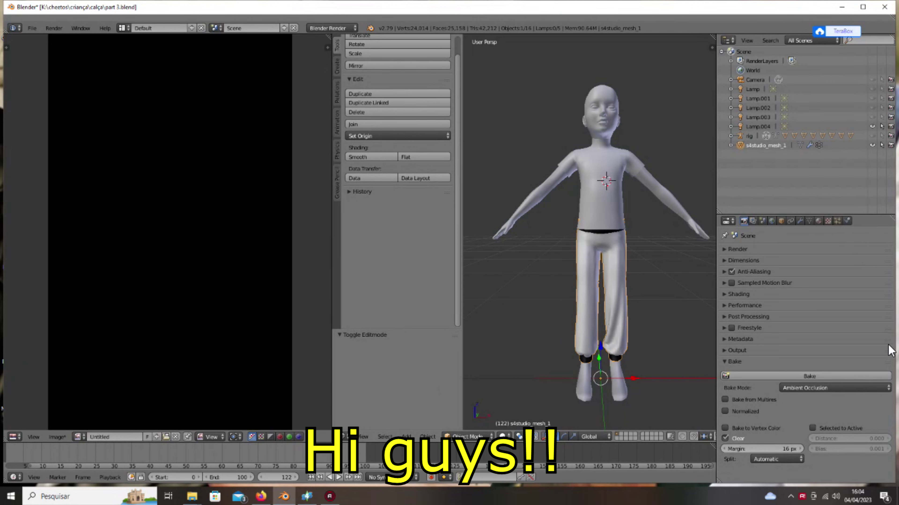
# Apply a Decimate modifier at ratio 0.7486 to the pants mesh s4studio_mesh_1.
pyautogui.click(799, 221)
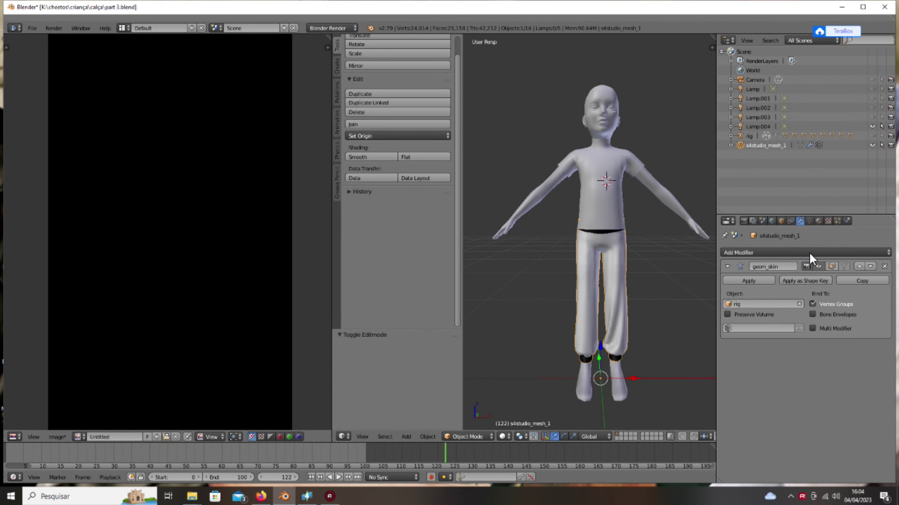
pyautogui.click(809, 252)
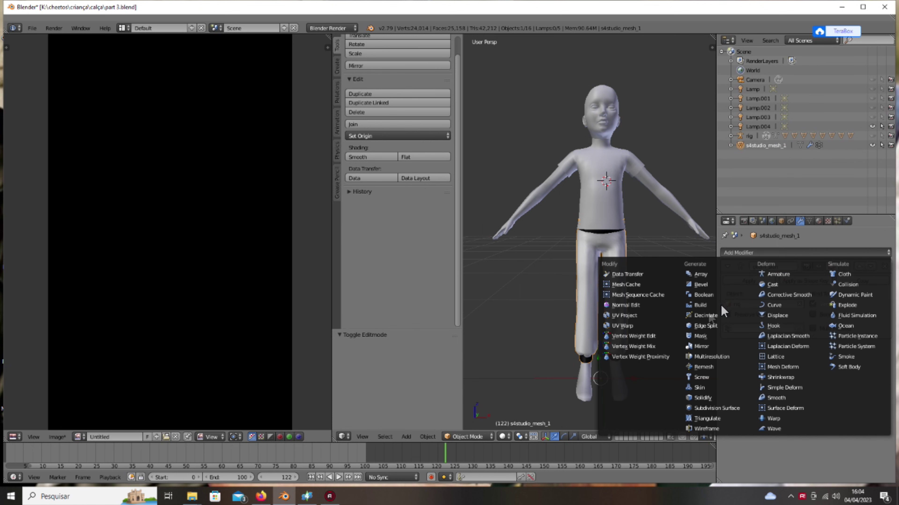
pyautogui.click(690, 315)
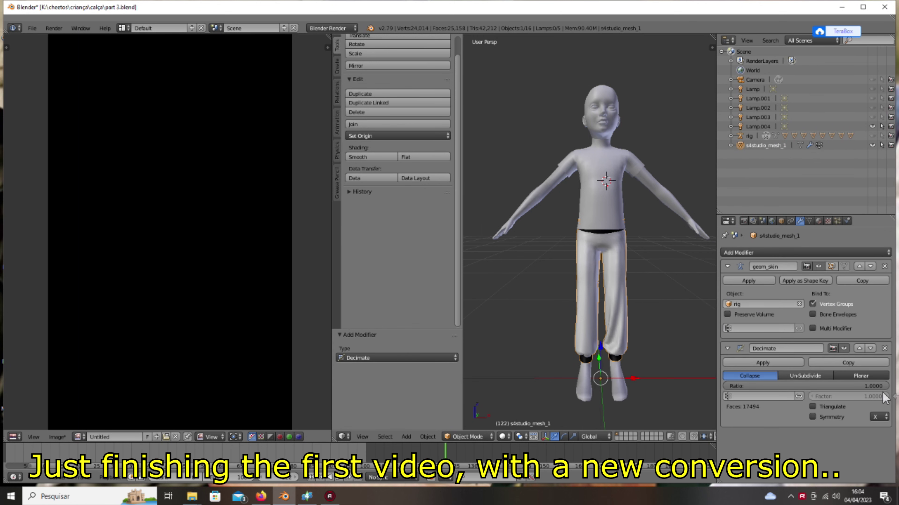
pyautogui.moveTo(803, 386); pyautogui.dragTo(798, 386)
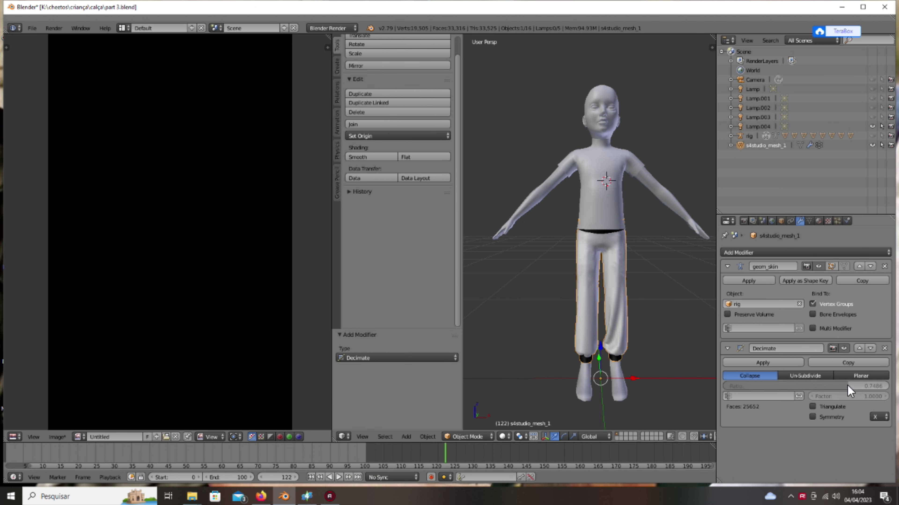
pyautogui.click(775, 364)
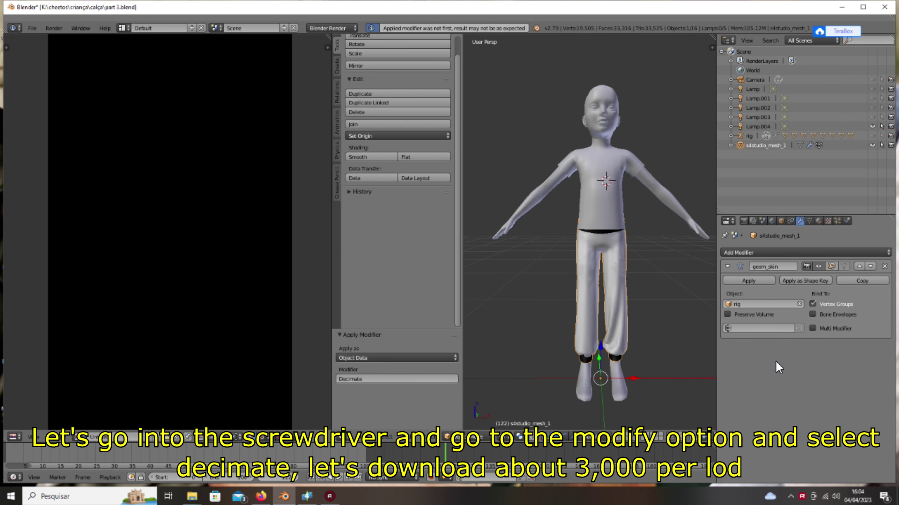
# Save the decimated file as part 3.blend in the lod1 folder.
pyautogui.click(32, 28)
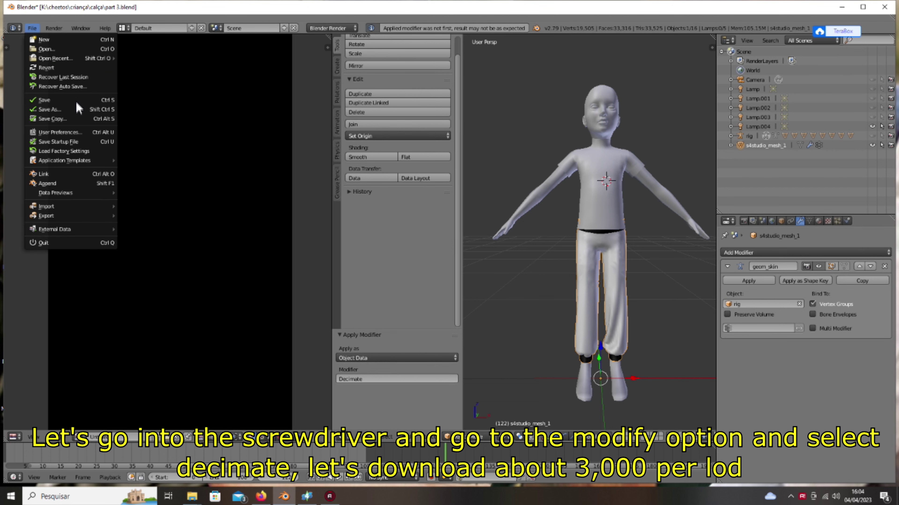
pyautogui.click(76, 109)
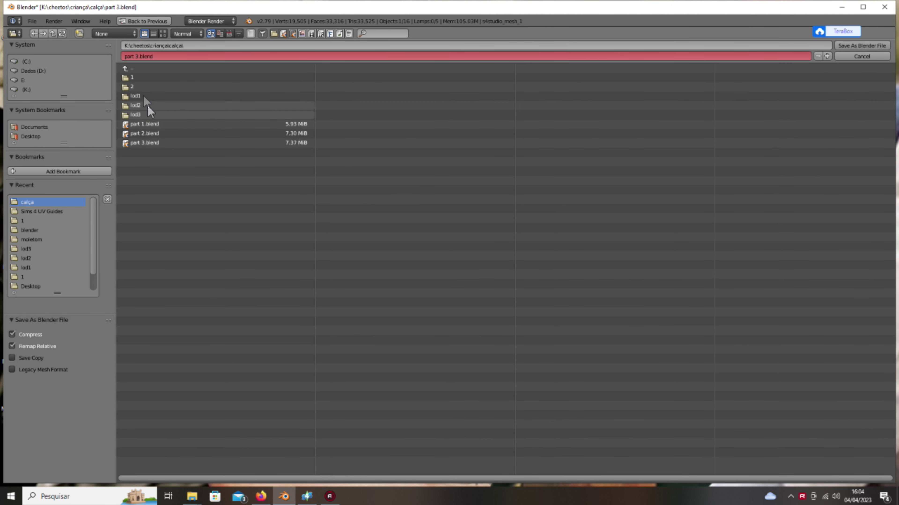
pyautogui.click(143, 96)
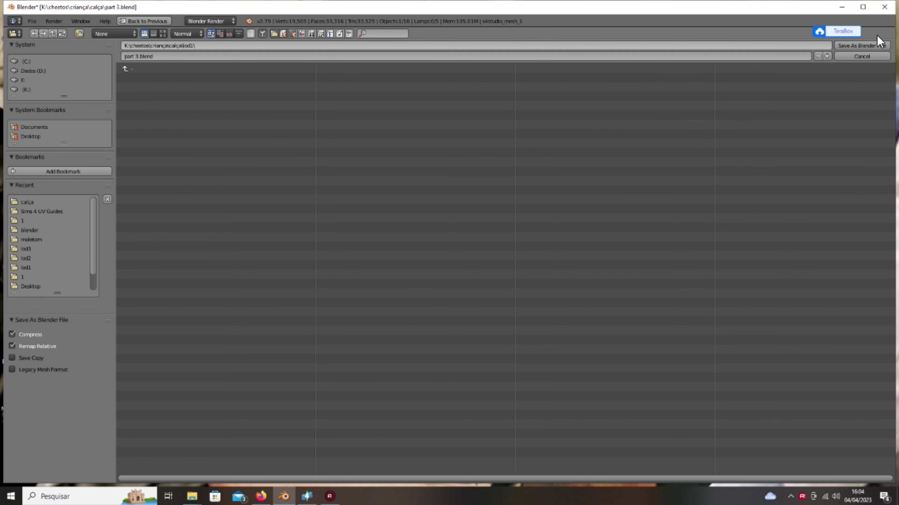
pyautogui.click(862, 43)
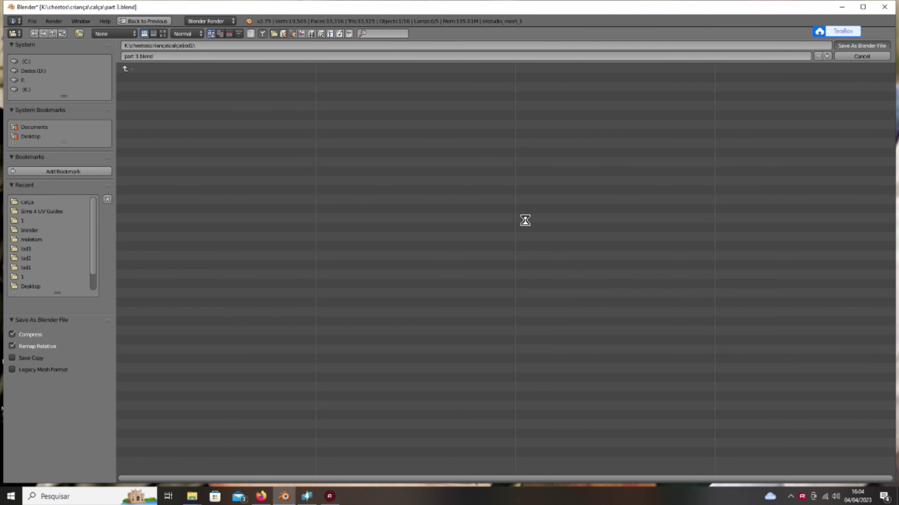
pyautogui.click(876, 252)
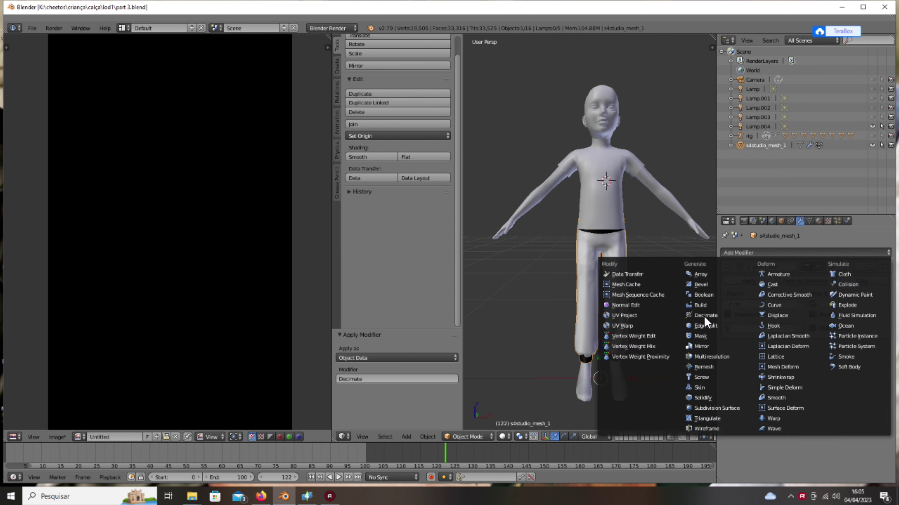
# Apply a Decimate of about 0.69 and save part 3.blend in the lod2 folder.
pyautogui.click(706, 318)
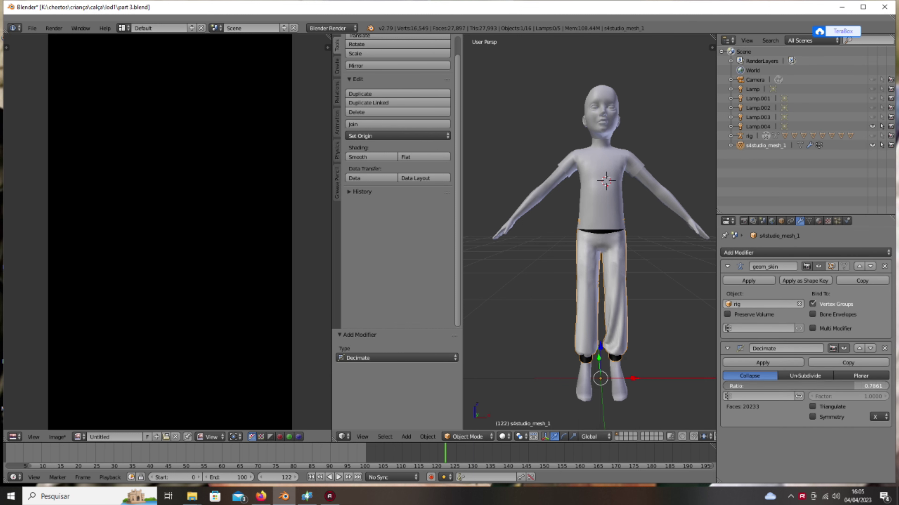
pyautogui.click(785, 363)
pyautogui.click(32, 28)
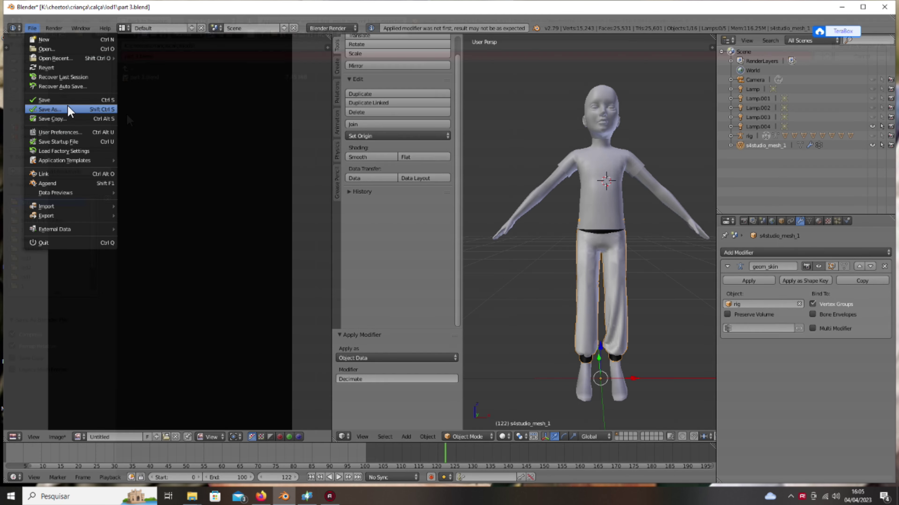
pyautogui.click(70, 111)
pyautogui.click(139, 105)
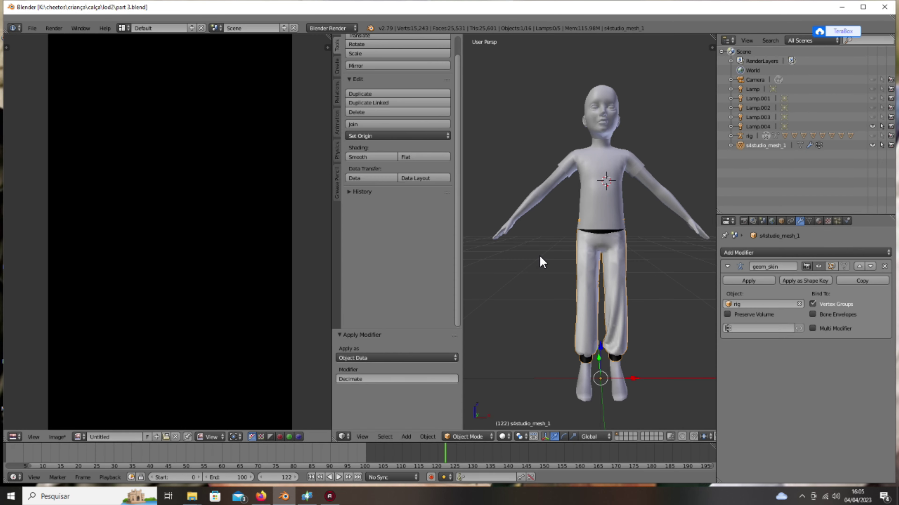
pyautogui.click(860, 255)
# Apply another Decimate at ratio 0.6329 and save part 3.blend in the lod3 folder.
pyautogui.click(711, 318)
pyautogui.moveTo(849, 386); pyautogui.dragTo(829, 385)
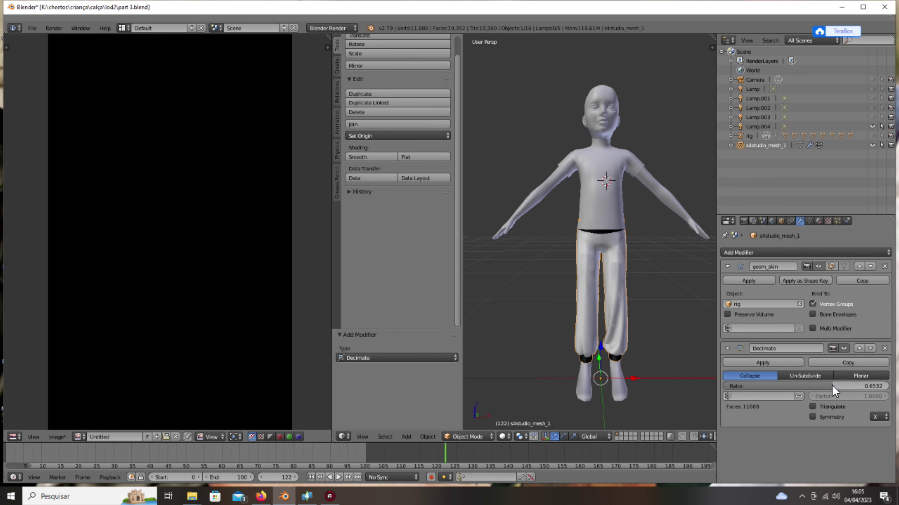
pyautogui.click(793, 363)
pyautogui.click(31, 28)
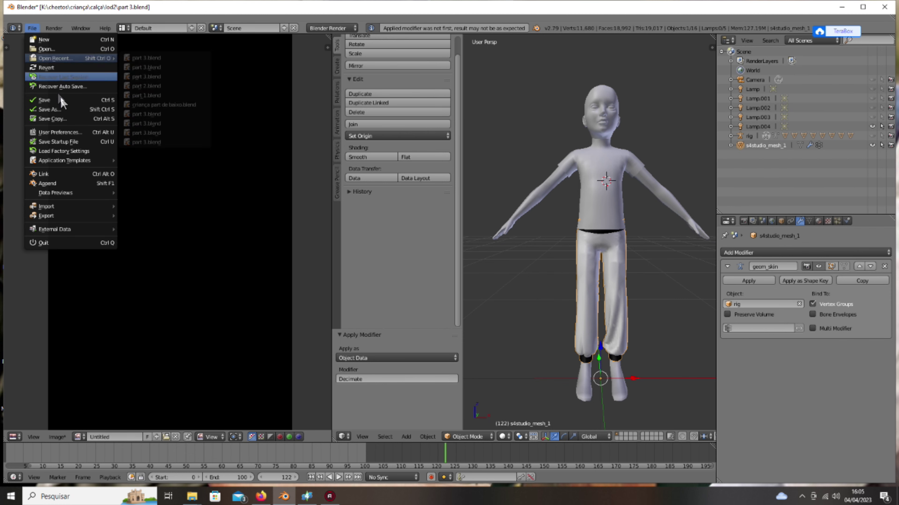
pyautogui.click(50, 109)
pyautogui.press('BackSpace')
pyautogui.doubleClick(146, 111)
pyautogui.click(849, 46)
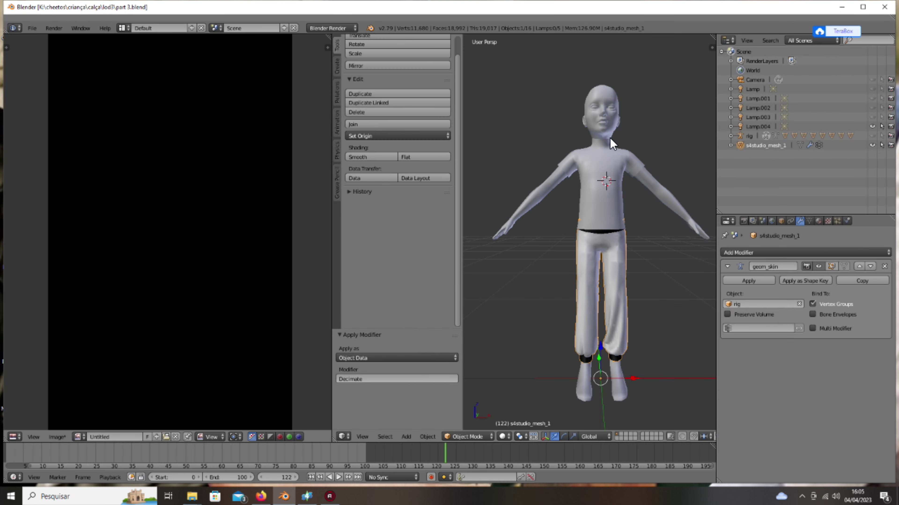
# Reopen the original part 3.blend from the calça folder.
pyautogui.click(32, 28)
pyautogui.click(42, 46)
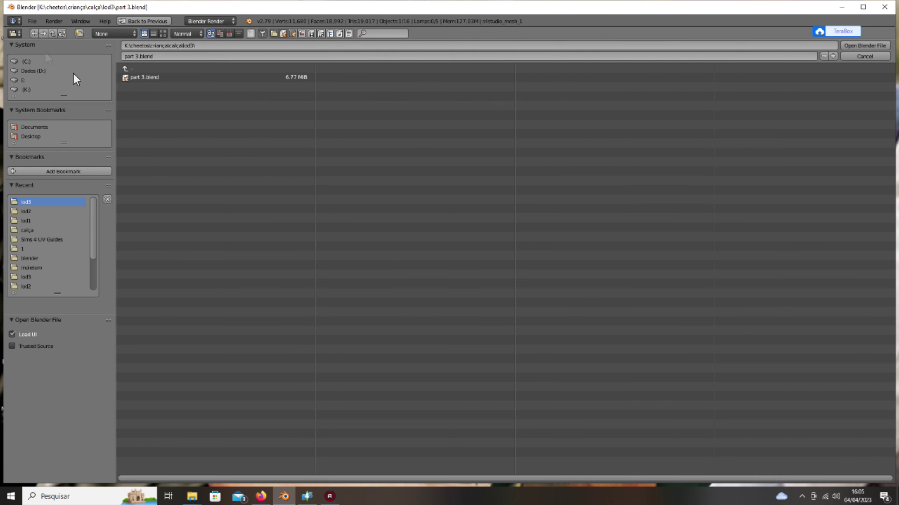
pyautogui.click(144, 69)
pyautogui.click(159, 142)
pyautogui.click(865, 43)
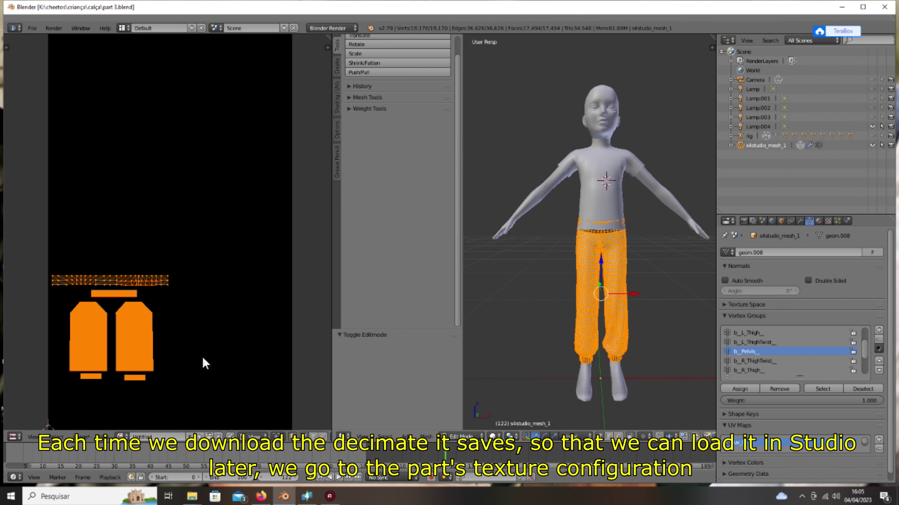
# Box-select the leftover body vertices in the waist UV strip and delete them.
pyautogui.press('a')
pyautogui.moveTo(207, 318); pyautogui.dragTo(257, 252, button='middle')
pyautogui.press('b')
pyautogui.moveTo(77, 189); pyautogui.dragTo(229, 226)
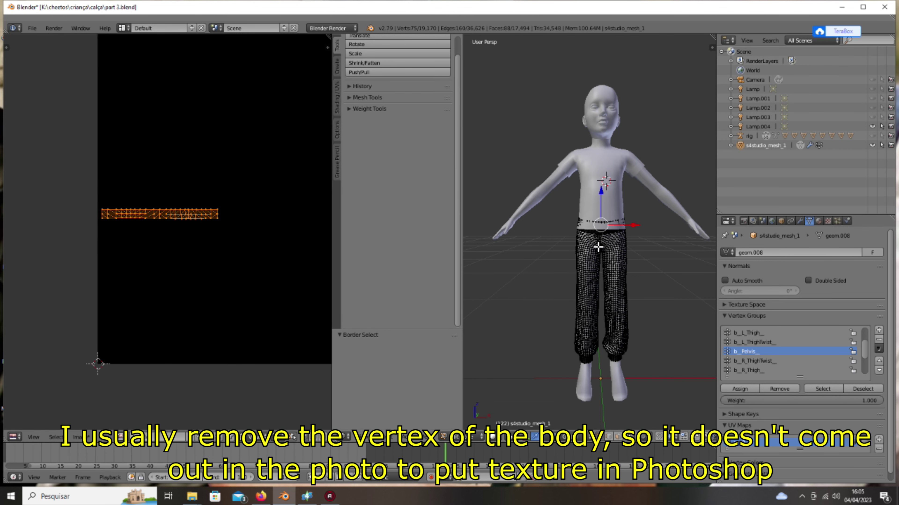
pyautogui.press('x')
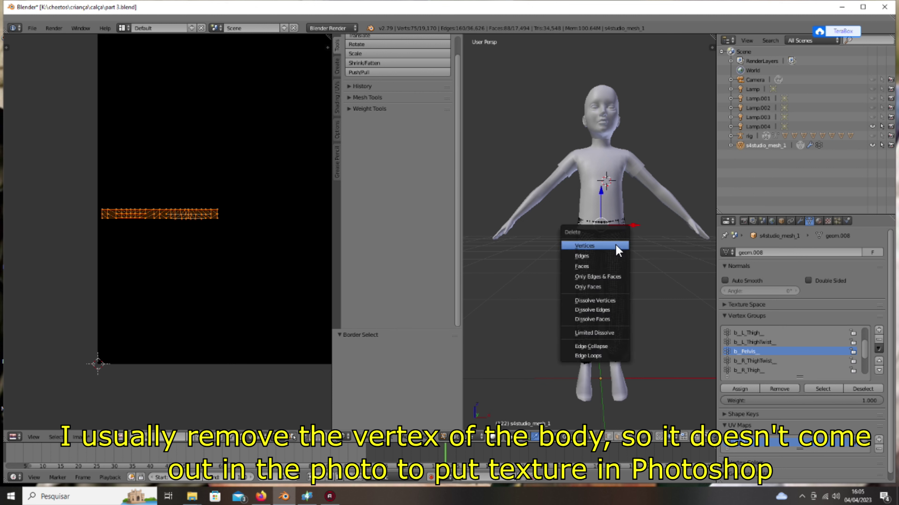
pyautogui.click(615, 246)
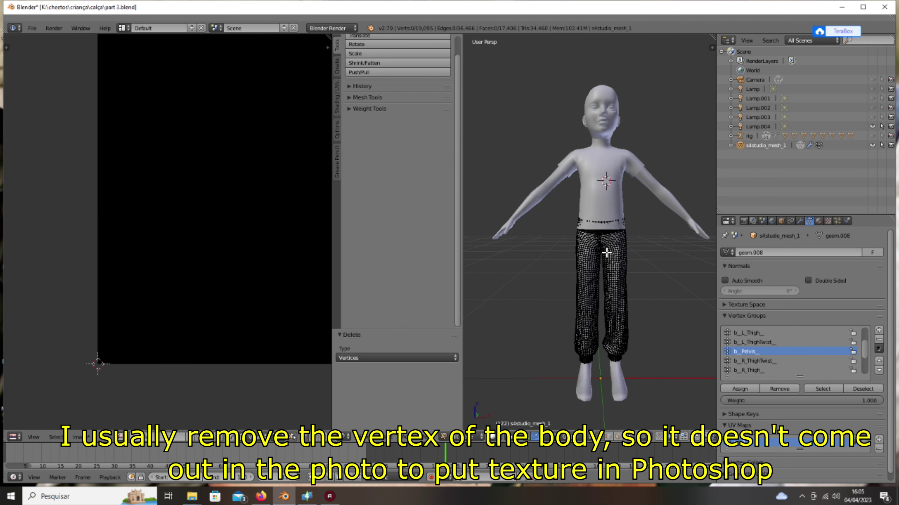
pyautogui.click(744, 221)
pyautogui.click(480, 437)
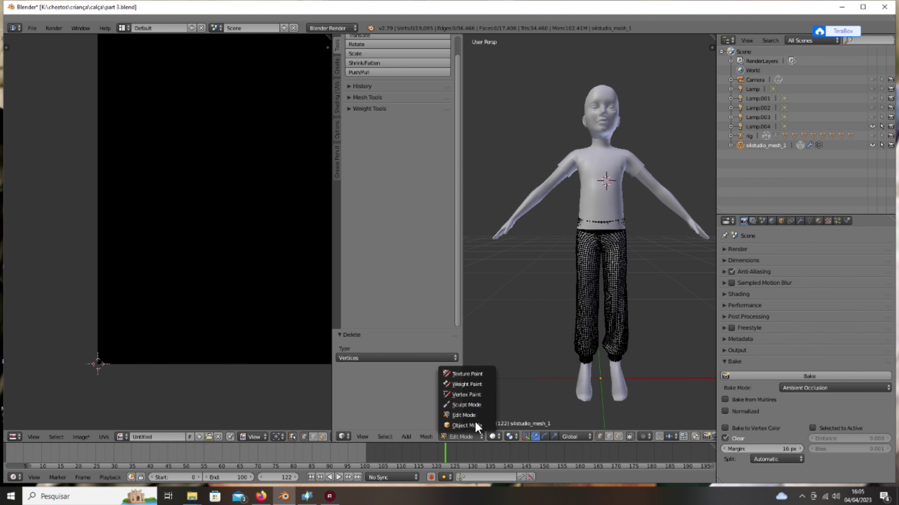
# In object mode, set the bake mode to Full Render with a 4 px margin.
pyautogui.click(468, 426)
pyautogui.click(836, 388)
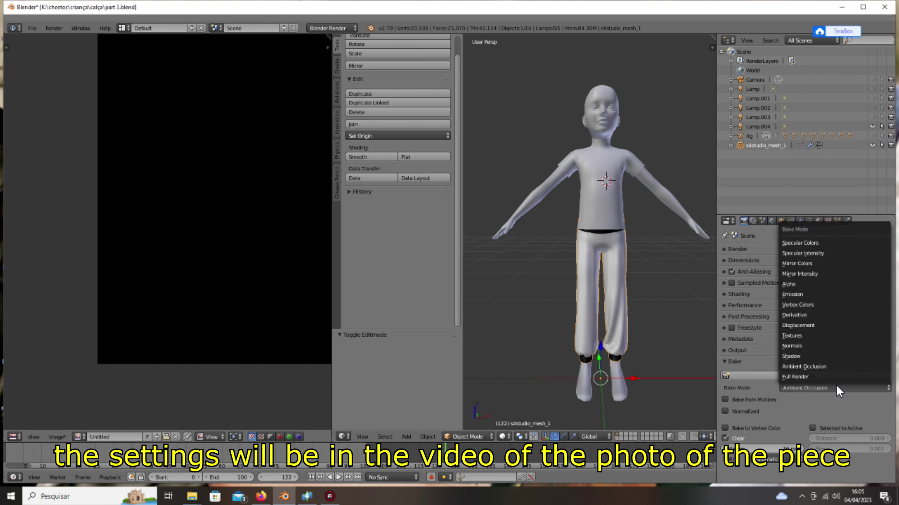
pyautogui.click(829, 377)
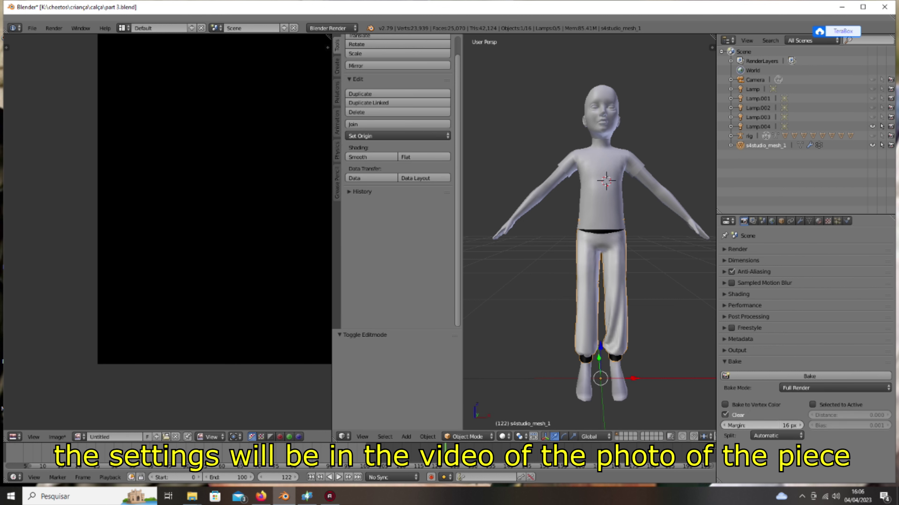
pyautogui.click(778, 424)
pyautogui.write('4')
pyautogui.press('Return')
# Turn off Subsurface Scattering under Shading and bake the pants texture.
pyautogui.click(727, 294)
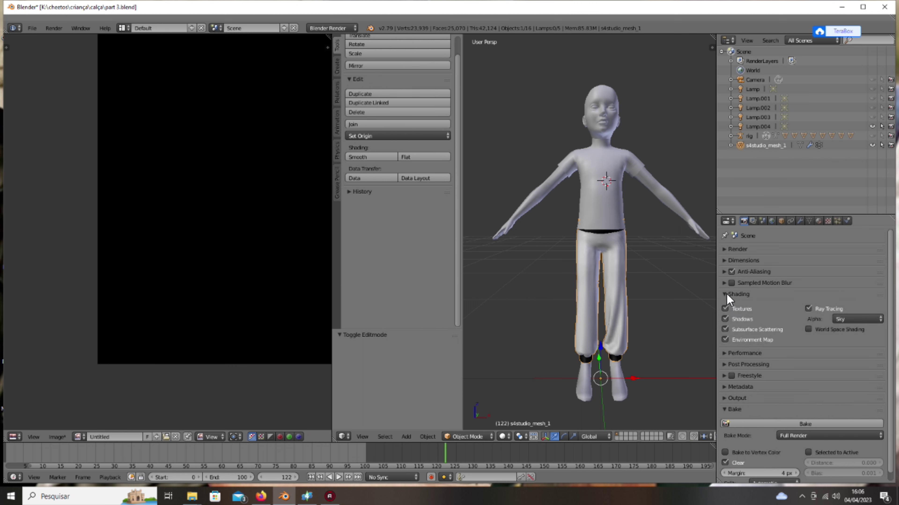
pyautogui.click(725, 329)
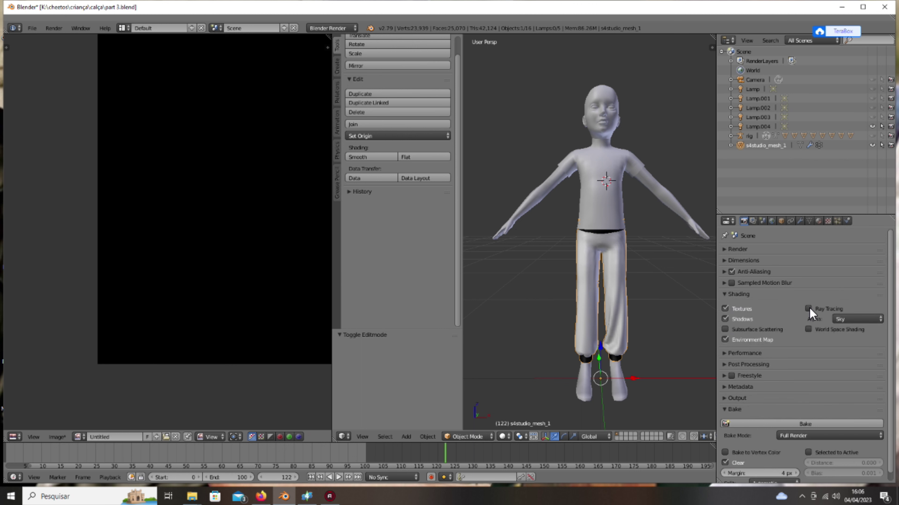
pyautogui.click(787, 422)
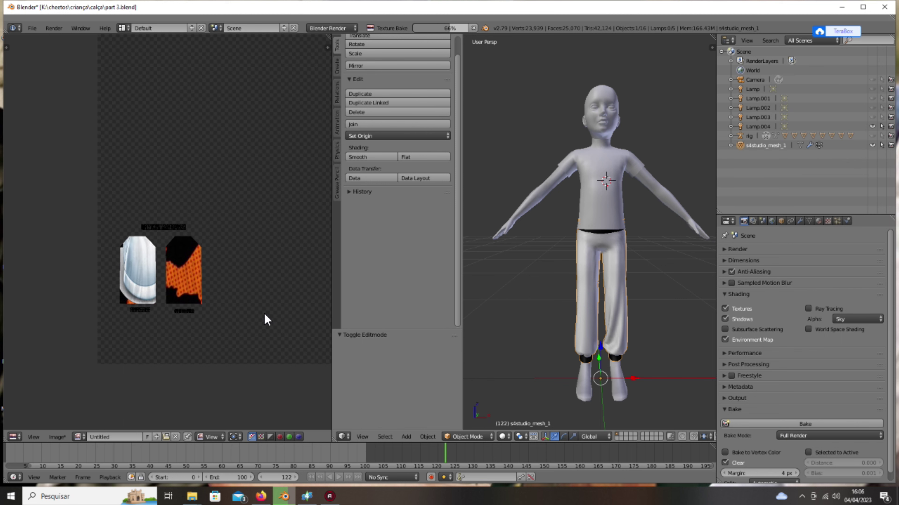
# Save the baked image via Image > Save As as a PNG in the calça folder.
pyautogui.click(57, 437)
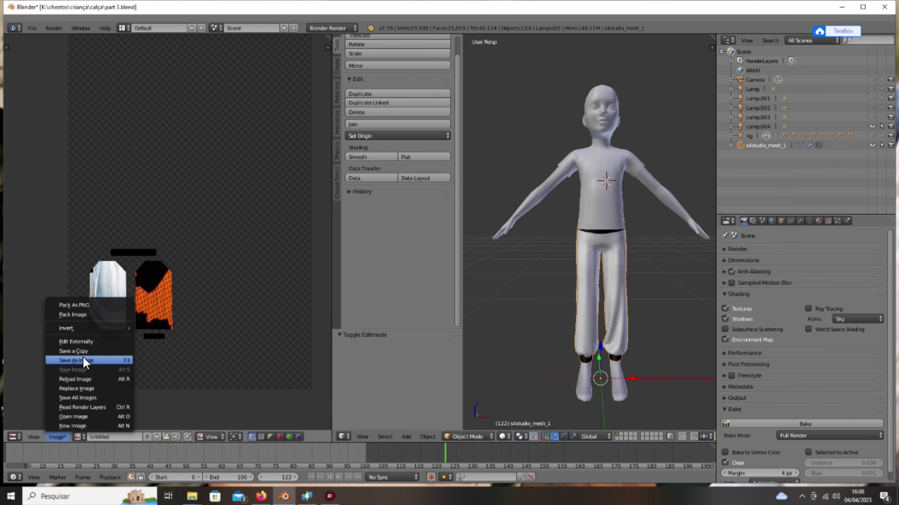
pyautogui.click(85, 360)
pyautogui.click(149, 56)
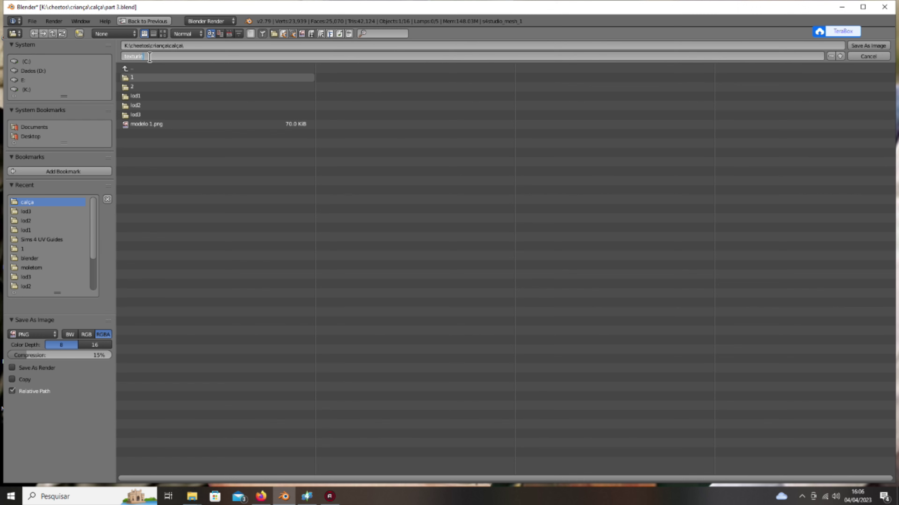
pyautogui.press('Return')
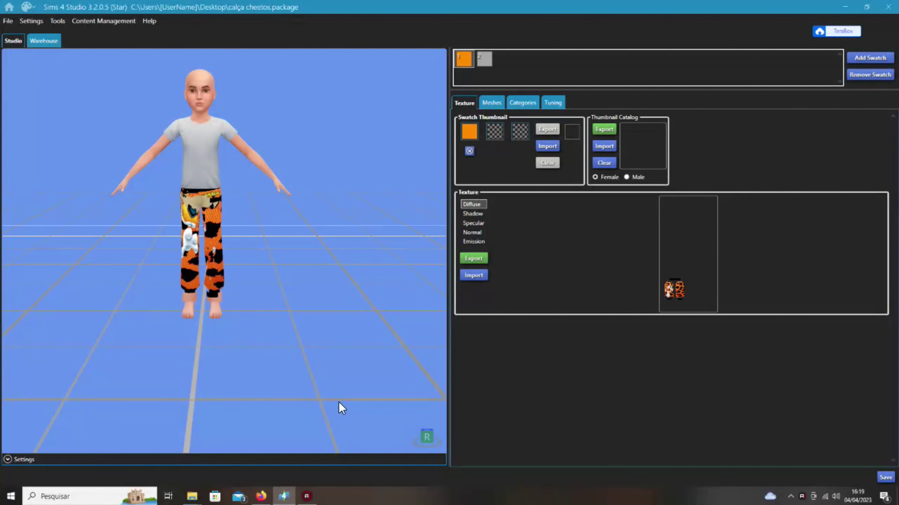
# Check the pants' LOD settings, then preview the first Geometry resource in the Warehouse.
pyautogui.click(494, 103)
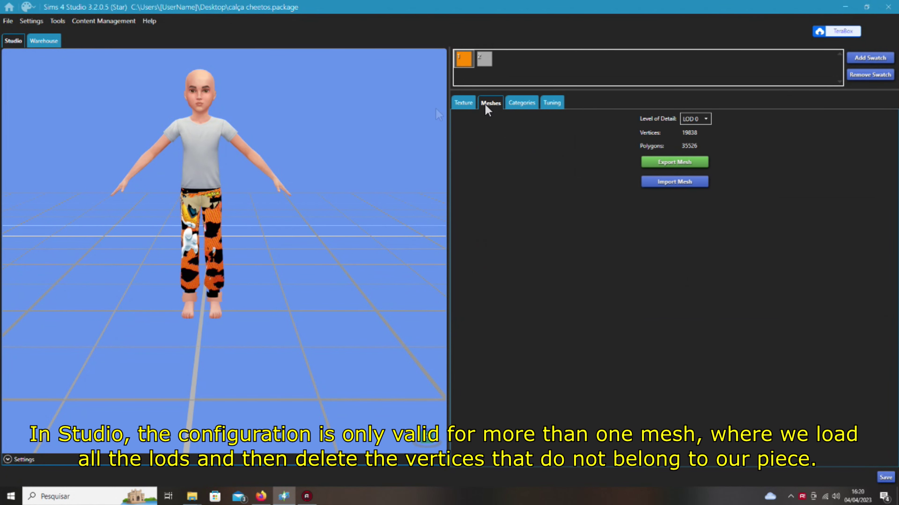
pyautogui.click(467, 103)
pyautogui.click(46, 42)
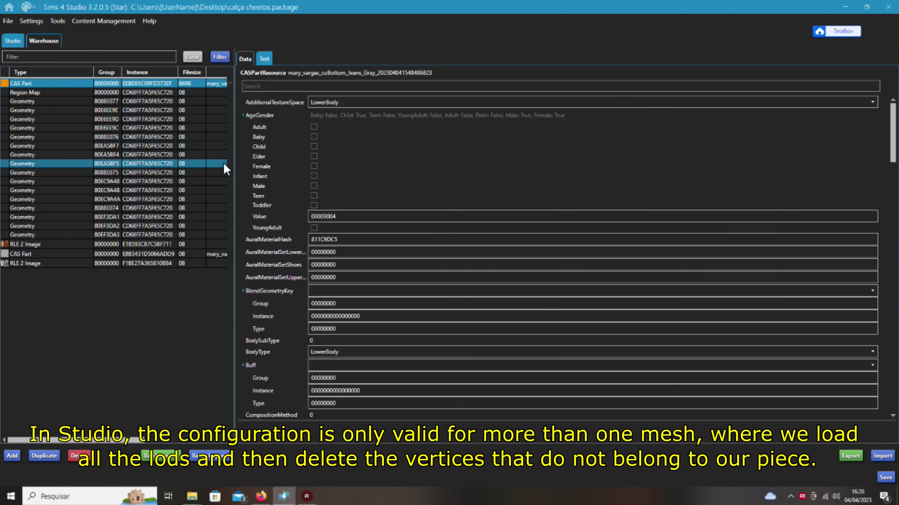
pyautogui.click(35, 101)
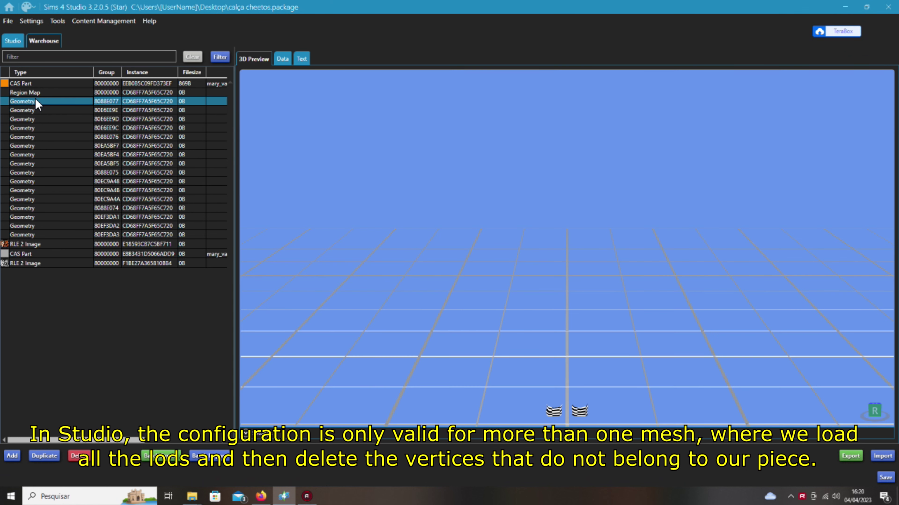
# Delete Geometry resources 8088E077, 80E6EE9D and 80E6EE9C.
pyautogui.rightClick(133, 101)
pyautogui.click(158, 137)
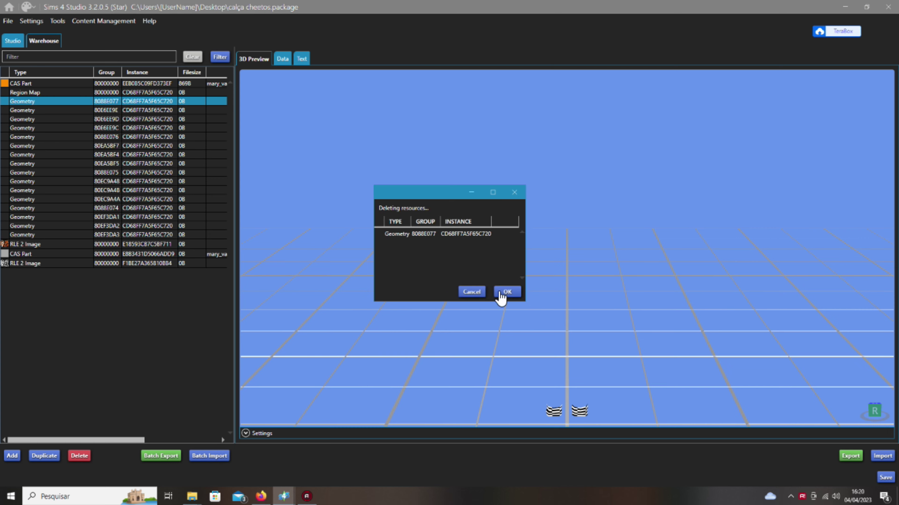
pyautogui.click(507, 290)
pyautogui.click(51, 110)
pyautogui.rightClick(51, 110)
pyautogui.click(83, 148)
pyautogui.click(60, 110)
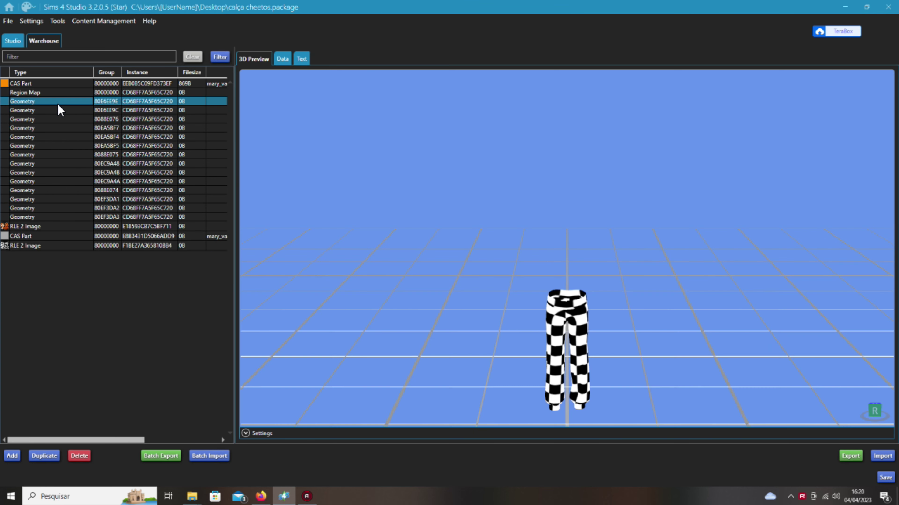
pyautogui.rightClick(60, 108)
pyautogui.click(86, 144)
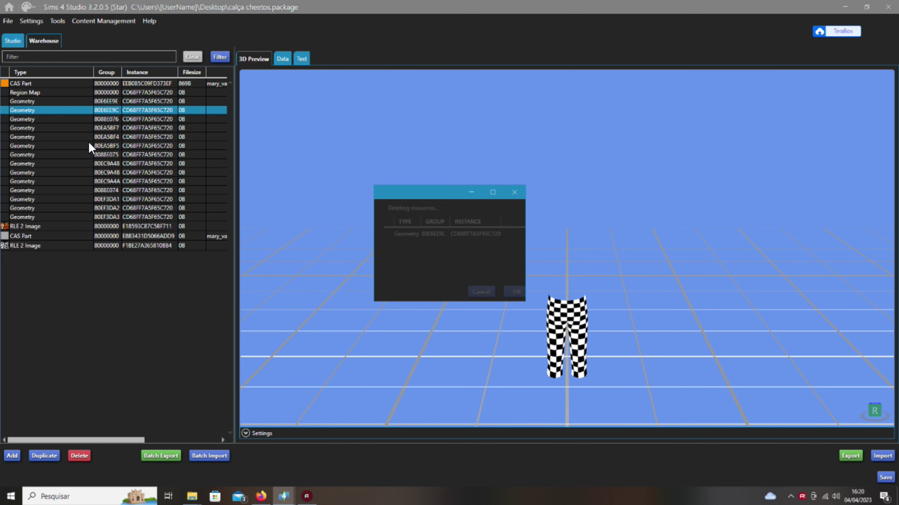
# Delete Geometry resources 8088E076, the next Geometry entry, and 80EA5BF4.
pyautogui.click(58, 110)
pyautogui.rightClick(67, 122)
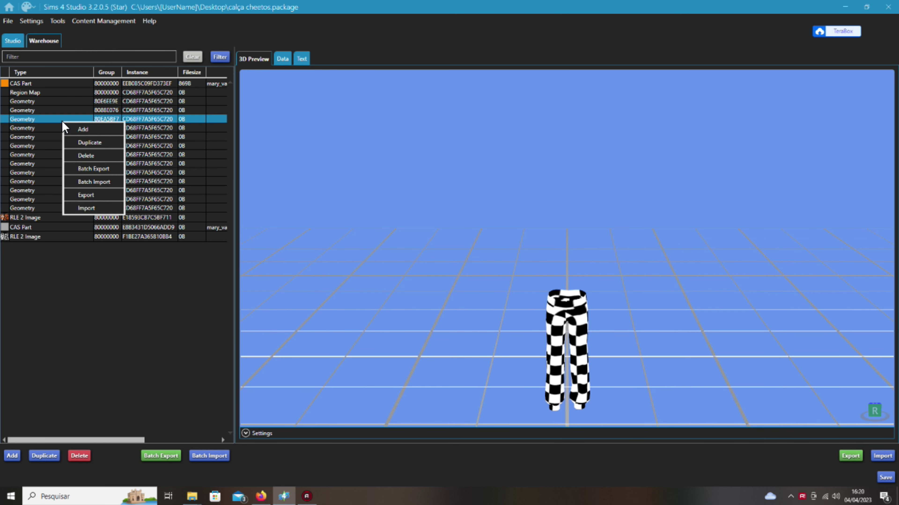
pyautogui.click(54, 111)
pyautogui.rightClick(54, 112)
pyautogui.click(91, 141)
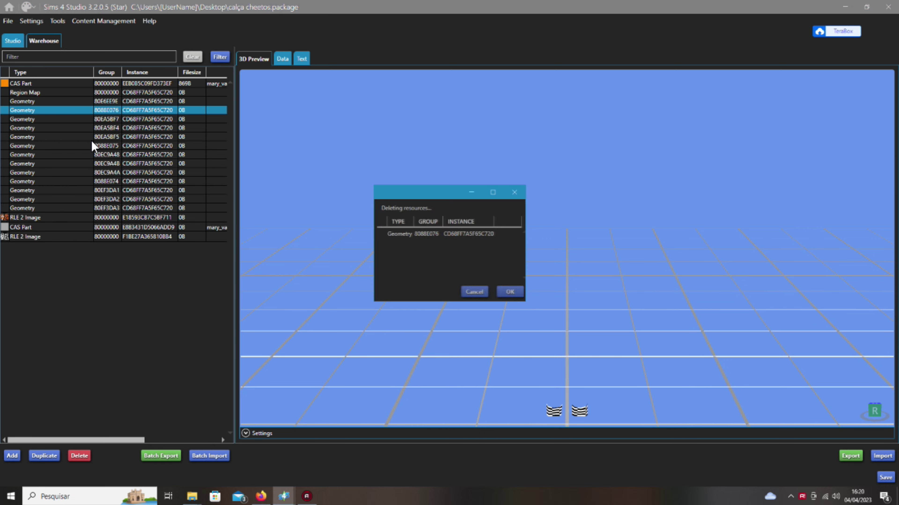
pyautogui.press('Return')
pyautogui.click(46, 110)
pyautogui.rightClick(48, 122)
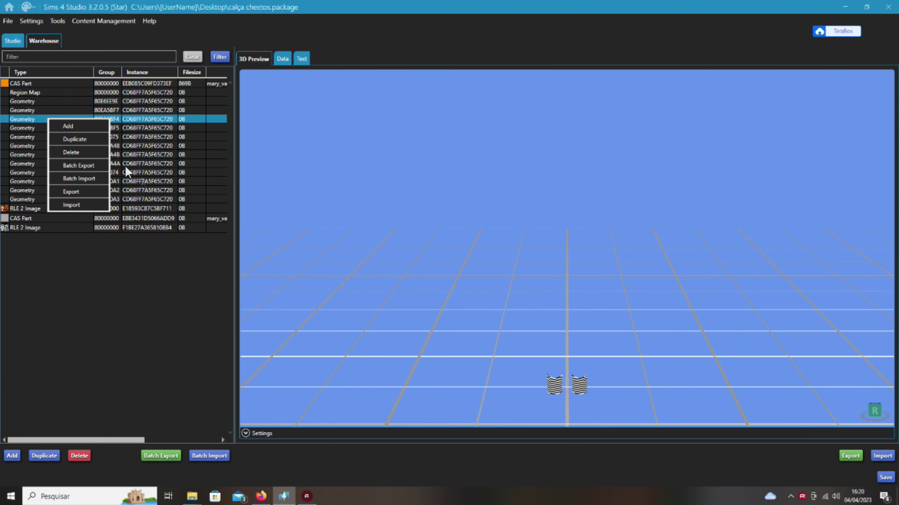
pyautogui.click(78, 151)
pyautogui.press('Return')
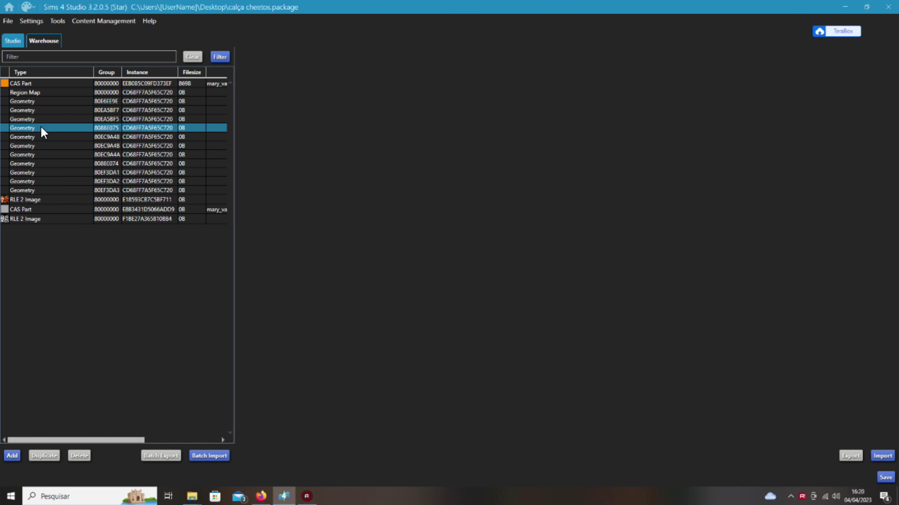
pyautogui.rightClick(42, 128)
pyautogui.click(80, 162)
pyautogui.press('Return')
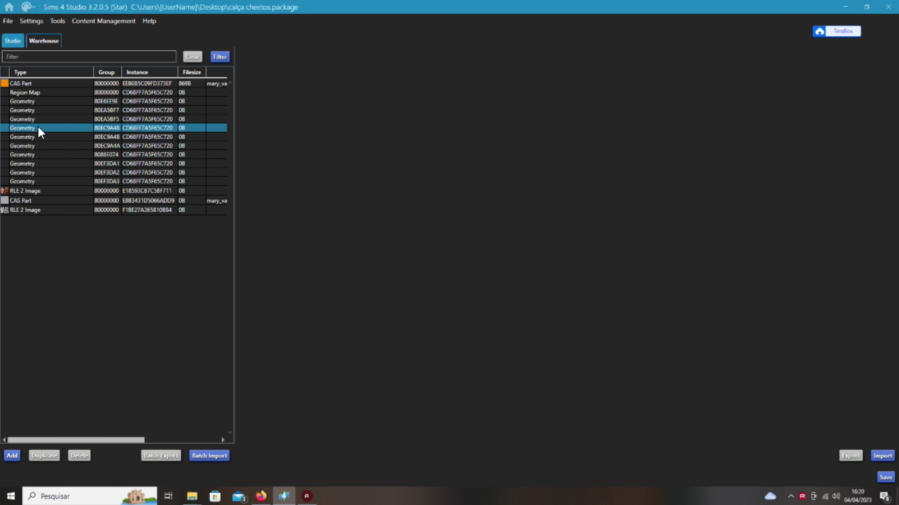
# Delete Geometry resources 80EC9A4B, 80EA5BF5, 80EC9A4A and 8088E074.
pyautogui.click(40, 137)
pyautogui.rightClick(42, 140)
pyautogui.click(61, 168)
pyautogui.press('Return')
pyautogui.click(43, 119)
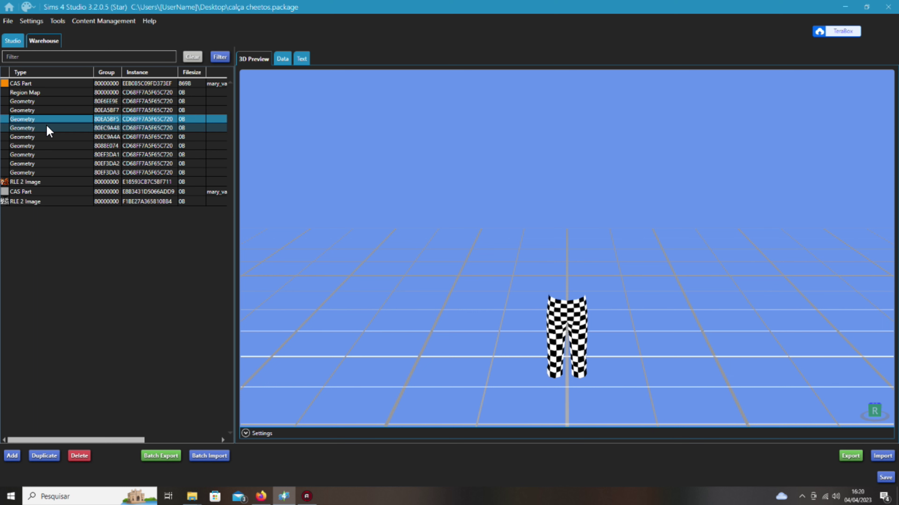
pyautogui.rightClick(43, 122)
pyautogui.click(72, 158)
pyautogui.press('Return')
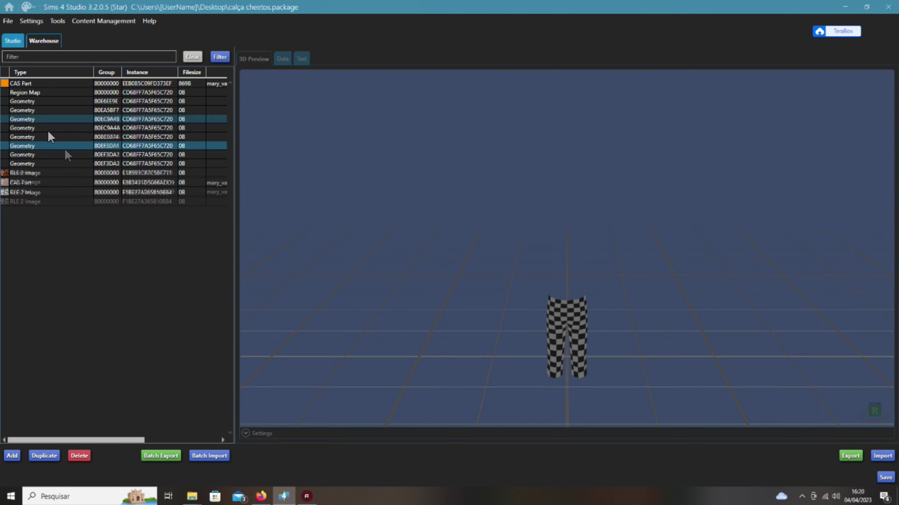
pyautogui.click(38, 126)
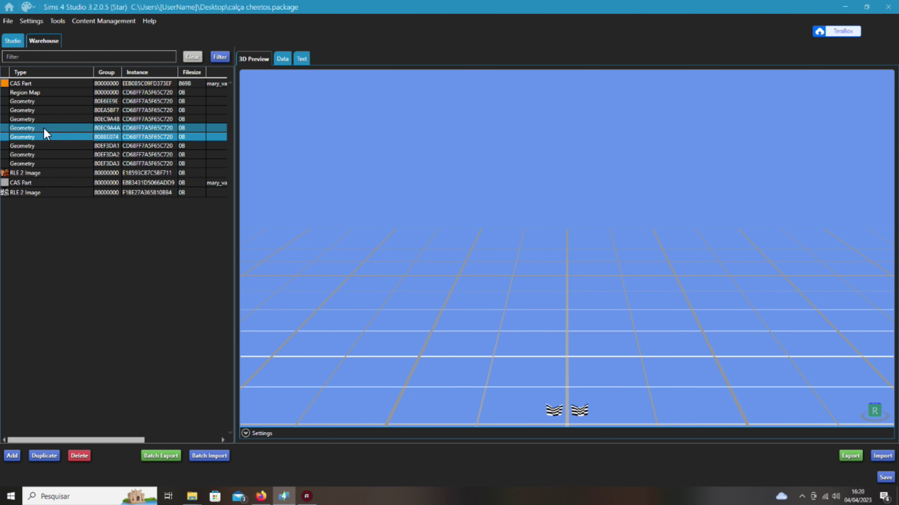
pyautogui.rightClick(66, 127)
pyautogui.click(87, 159)
pyautogui.press('Return')
pyautogui.rightClick(56, 128)
pyautogui.click(80, 161)
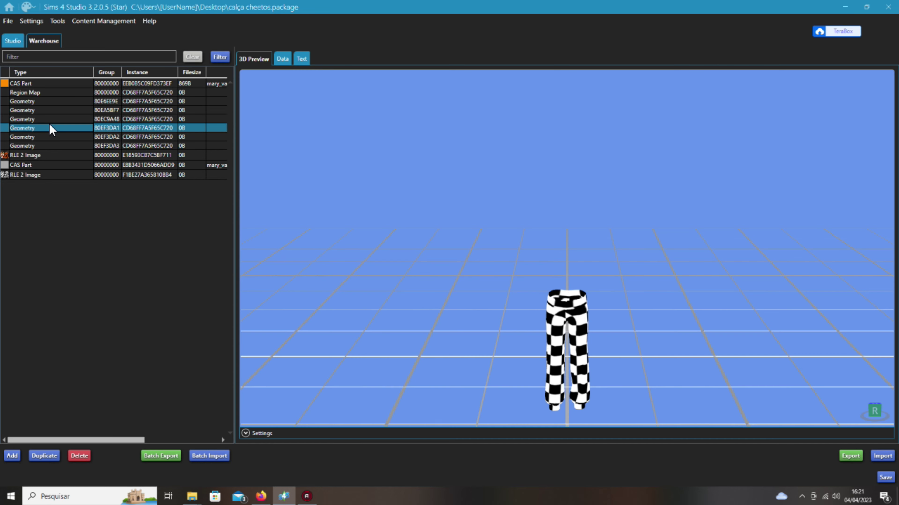
# Delete Geometry resources 80EF3DA2 and 80EF3DA3, leaving 80E6EE9E selected.
pyautogui.click(52, 136)
pyautogui.rightClick(53, 138)
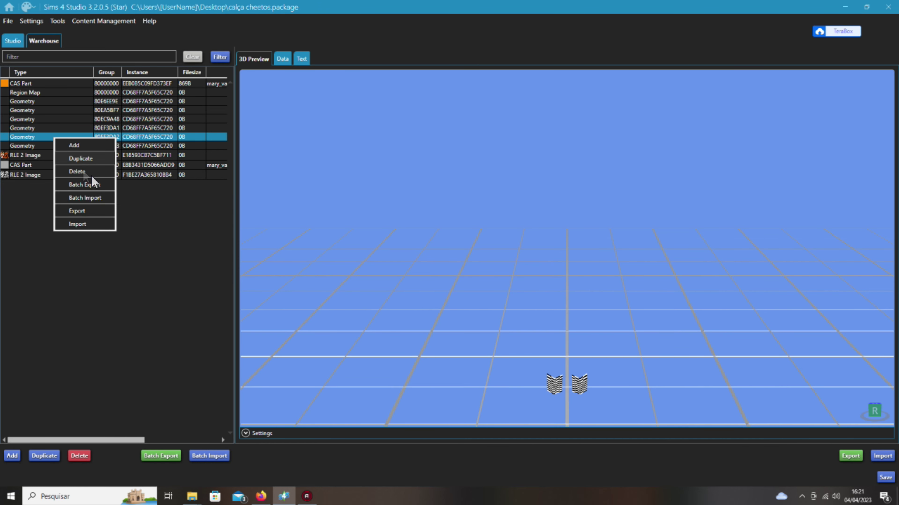
pyautogui.click(83, 169)
pyautogui.press('Return')
pyautogui.rightClick(62, 138)
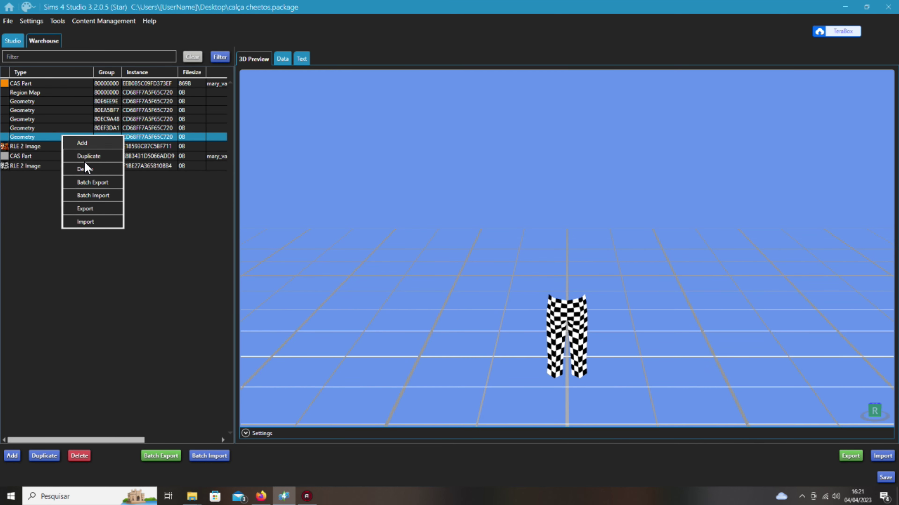
pyautogui.click(83, 169)
pyautogui.press('Return')
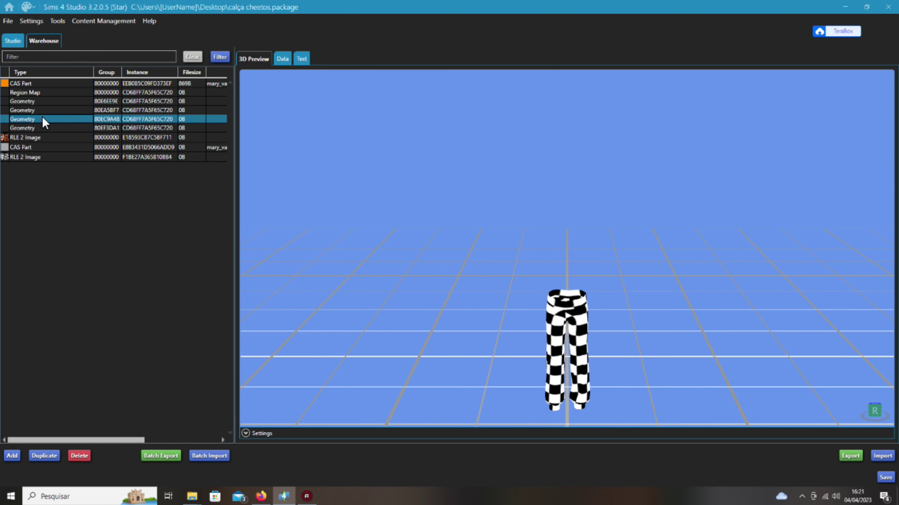
pyautogui.click(39, 103)
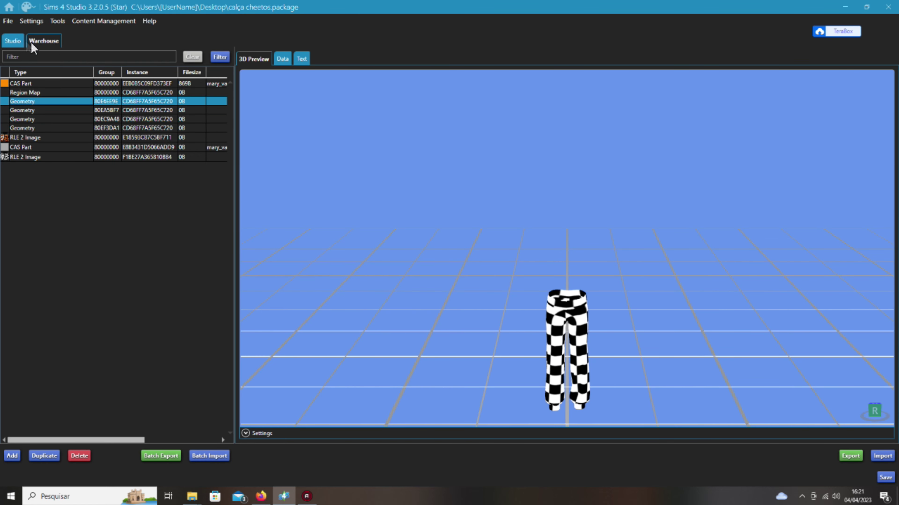
# In the Studio view, import the baked texture PNG as the pants' diffuse texture.
pyautogui.click(16, 42)
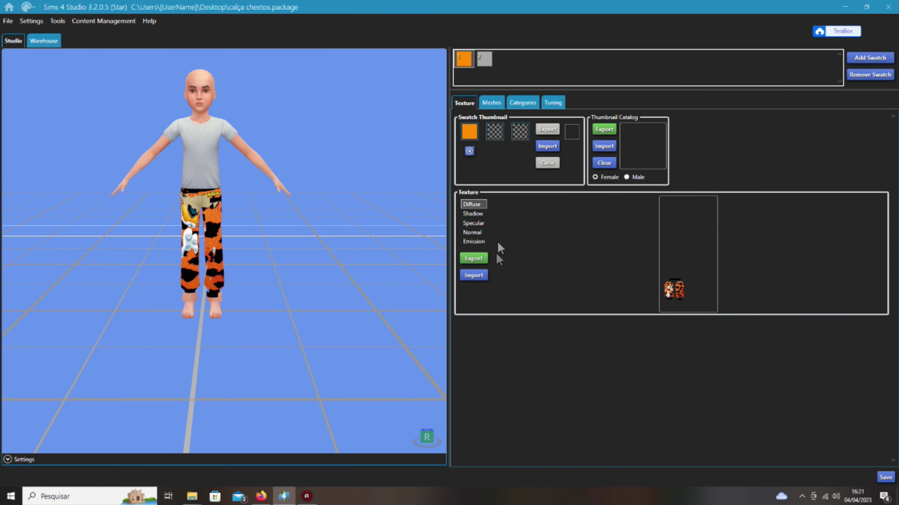
pyautogui.click(478, 277)
pyautogui.click(149, 136)
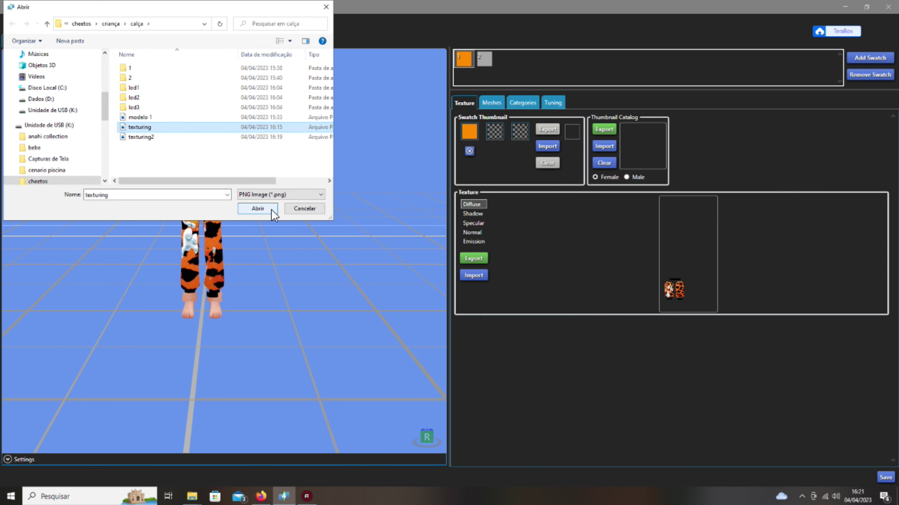
pyautogui.click(271, 209)
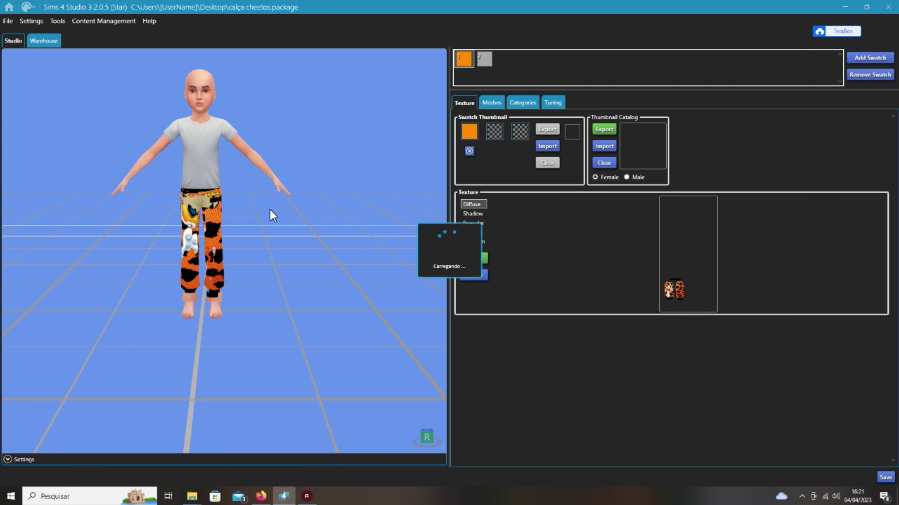
# Save the package, dismiss the confirmation and close Sims 4 Studio.
pyautogui.click(885, 477)
pyautogui.click(463, 276)
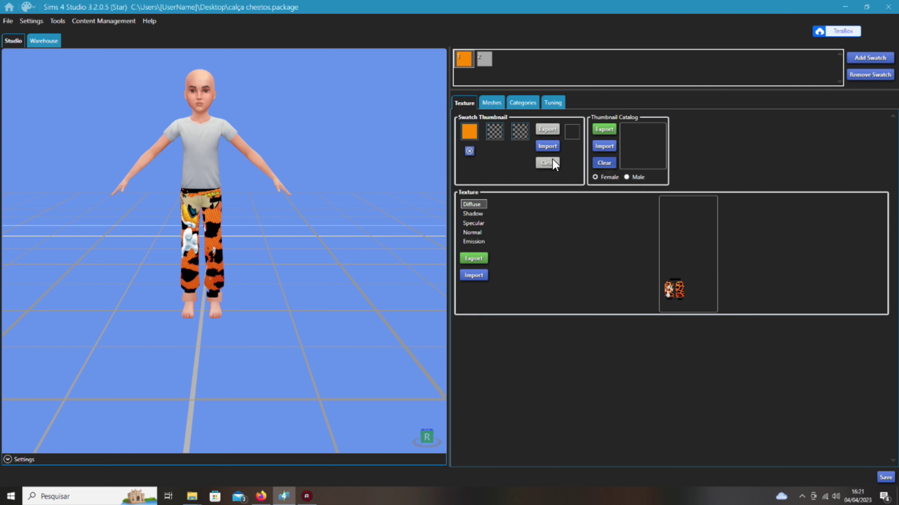
pyautogui.click(888, 7)
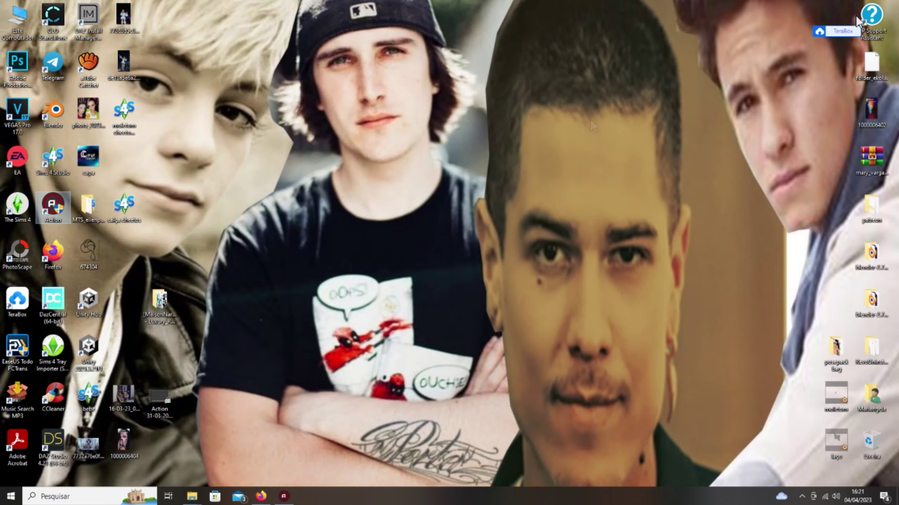
# Open the calça cheetos package maximized and zoom, pan and rotate onto the Cheetos-print pants.
pyautogui.click(117, 209)
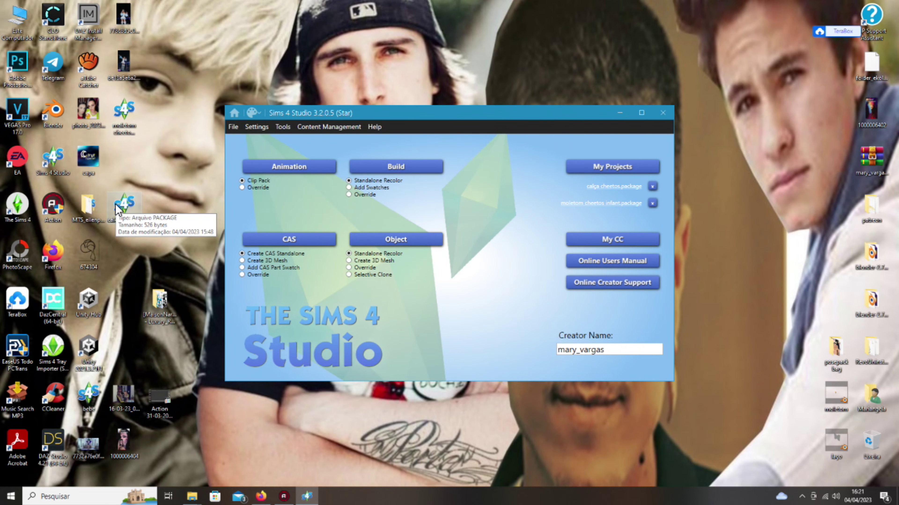
pyautogui.click(641, 112)
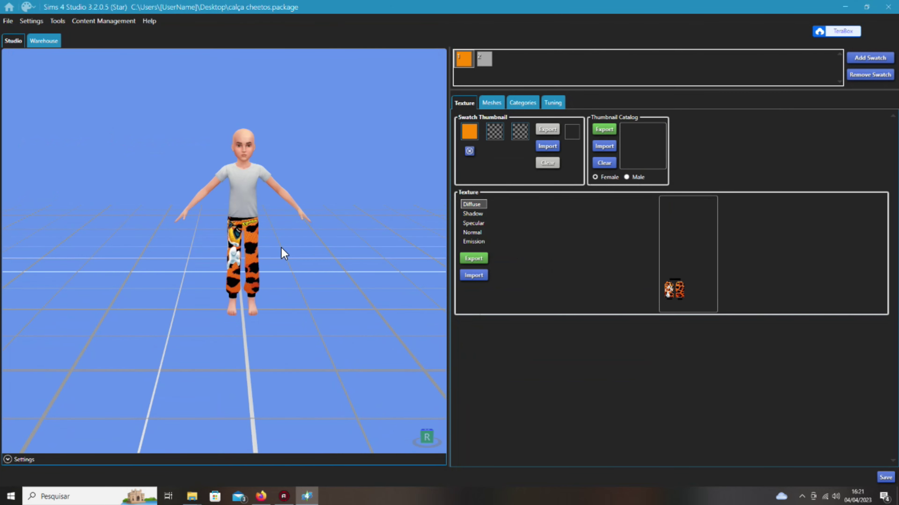
pyautogui.scroll(2, 284, 254)
pyautogui.scroll(4, 284, 255)
pyautogui.scroll(2, 284, 255)
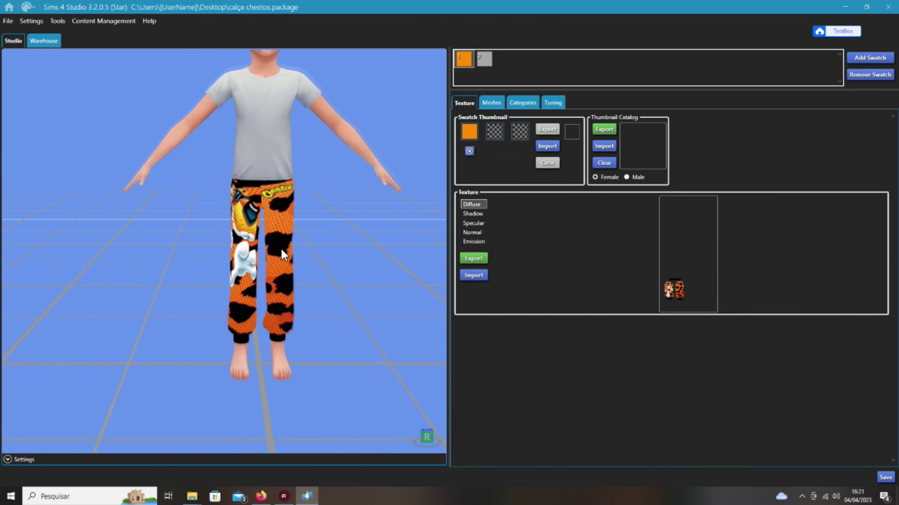
pyautogui.scroll(2, 350, 274)
pyautogui.moveTo(357, 278)
pyautogui.mouseDown(button='middle')
pyautogui.moveTo(194, 279)
pyautogui.moveTo(398, 295)
pyautogui.moveTo(210, 279)
pyautogui.moveTo(401, 284)
pyautogui.moveTo(22, 256)
pyautogui.moveTo(164, 247)
pyautogui.moveTo(21, 254)
pyautogui.mouseUp(button='middle')
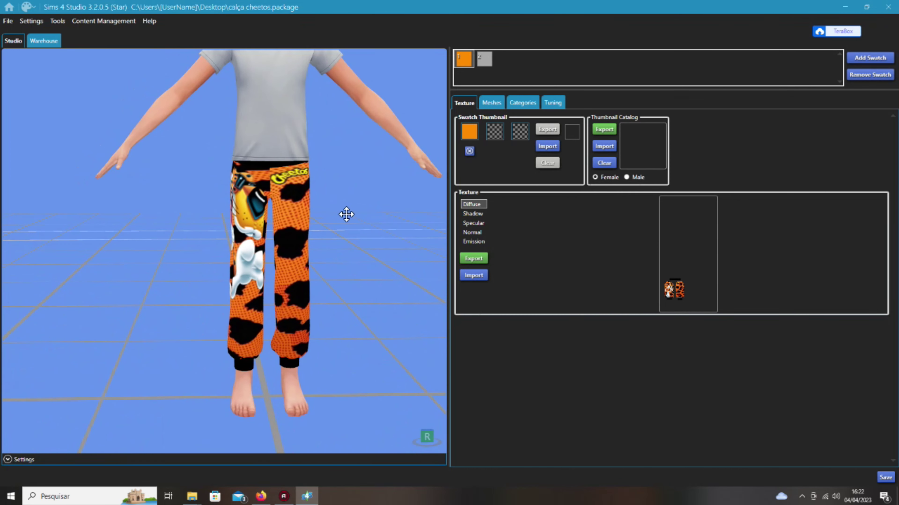
pyautogui.moveTo(347, 214); pyautogui.dragTo(350, 212, button='middle')
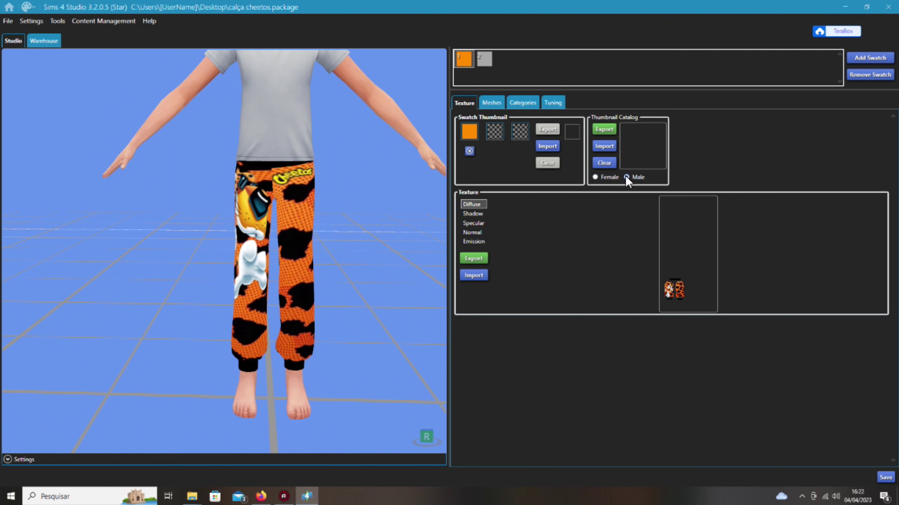
# Replace Jeans with Swimwear (Kids), Brim with Algodão, and untag A terra tonifica in Categories.
pyautogui.click(520, 103)
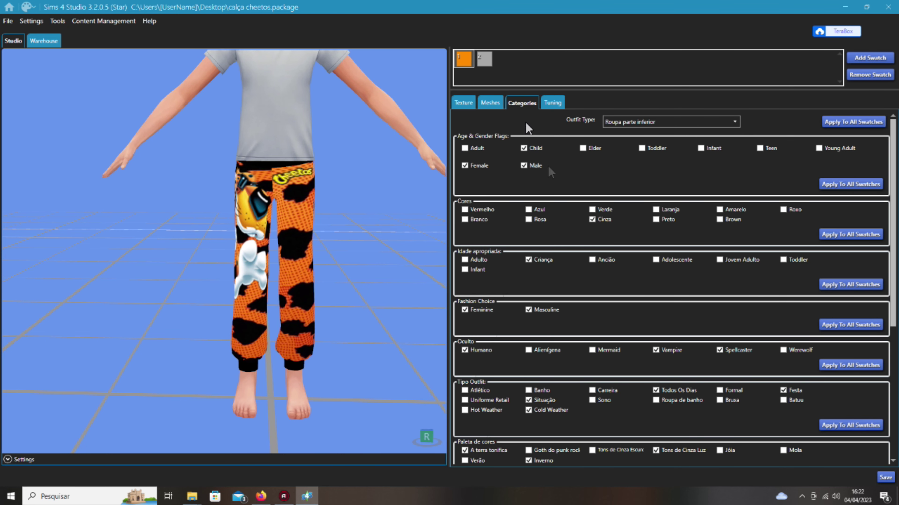
pyautogui.scroll(-1, 641, 252)
pyautogui.scroll(-1, 642, 253)
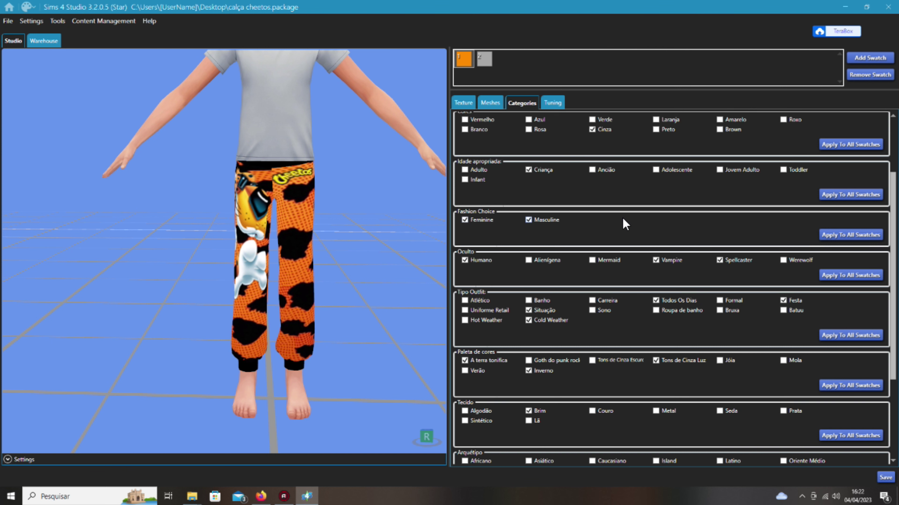
pyautogui.scroll(-1, 603, 222)
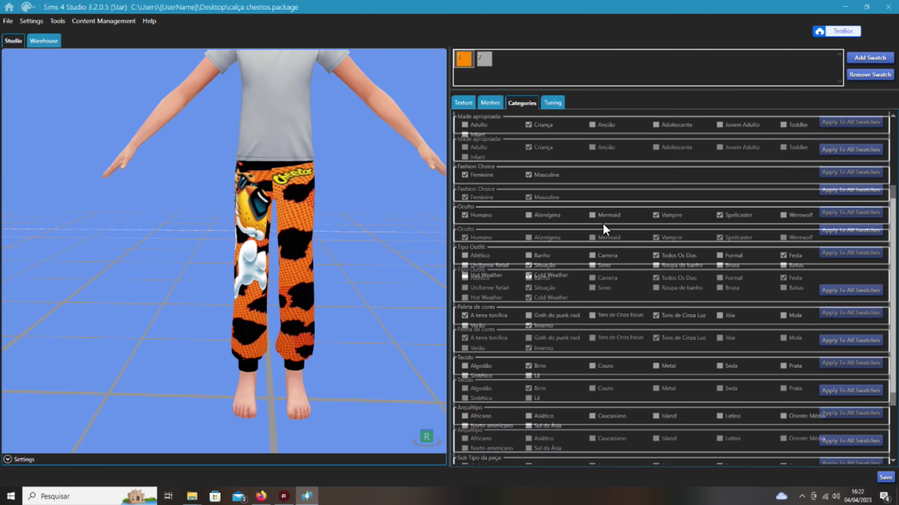
pyautogui.scroll(-2, 603, 224)
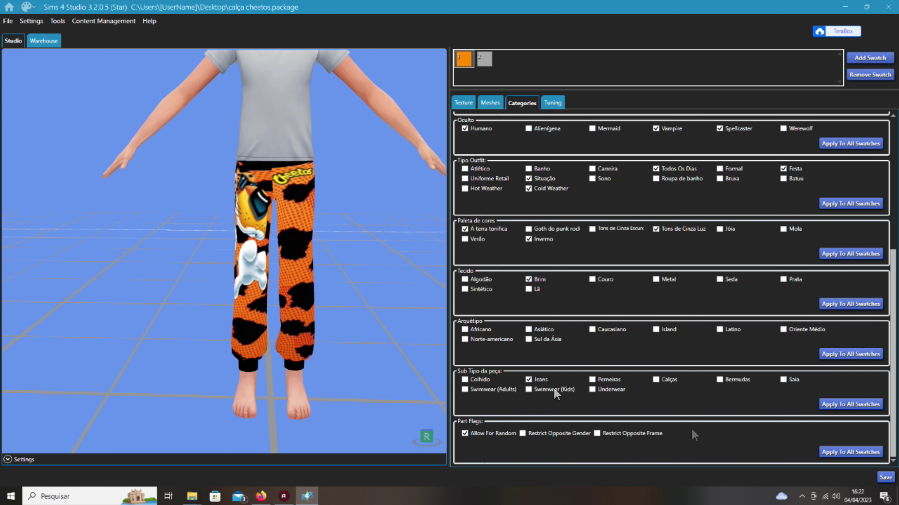
pyautogui.click(528, 381)
pyautogui.click(529, 390)
pyautogui.click(536, 281)
pyautogui.click(465, 280)
pyautogui.click(464, 231)
# Check Laranja in the Cores group so the pants have Cinza and Laranja colours.
pyautogui.scroll(2, 664, 195)
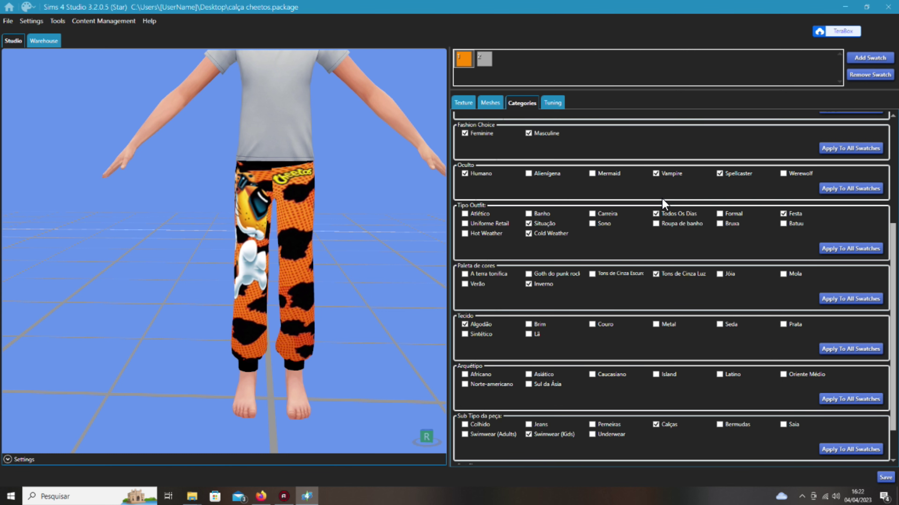
pyautogui.scroll(2, 663, 201)
pyautogui.scroll(1, 662, 203)
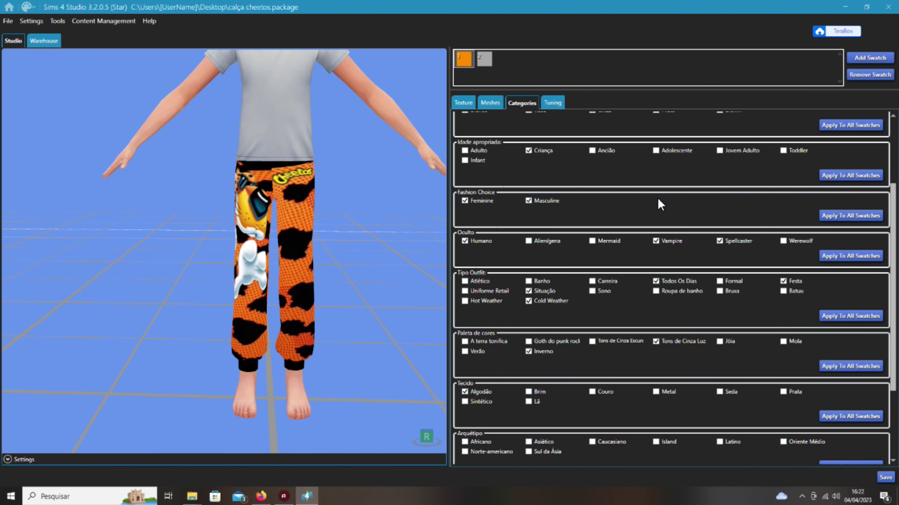
pyautogui.scroll(2, 654, 199)
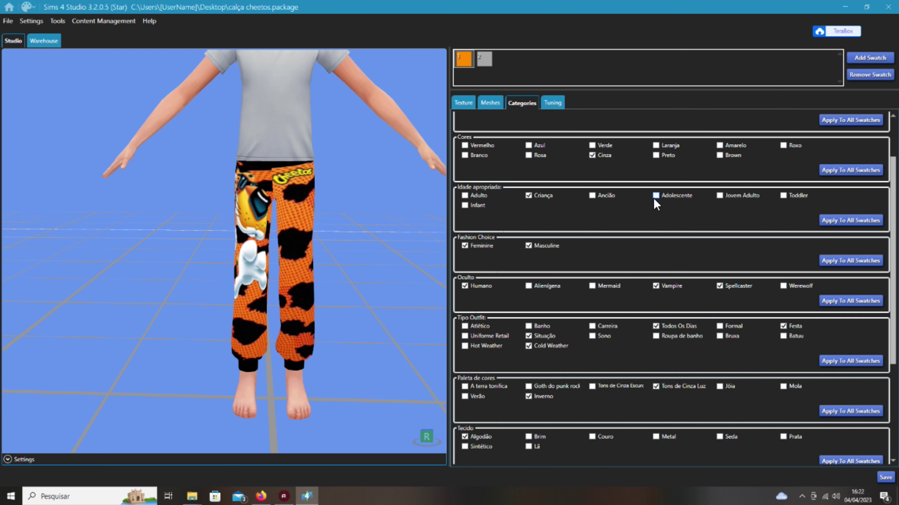
pyautogui.scroll(2, 655, 200)
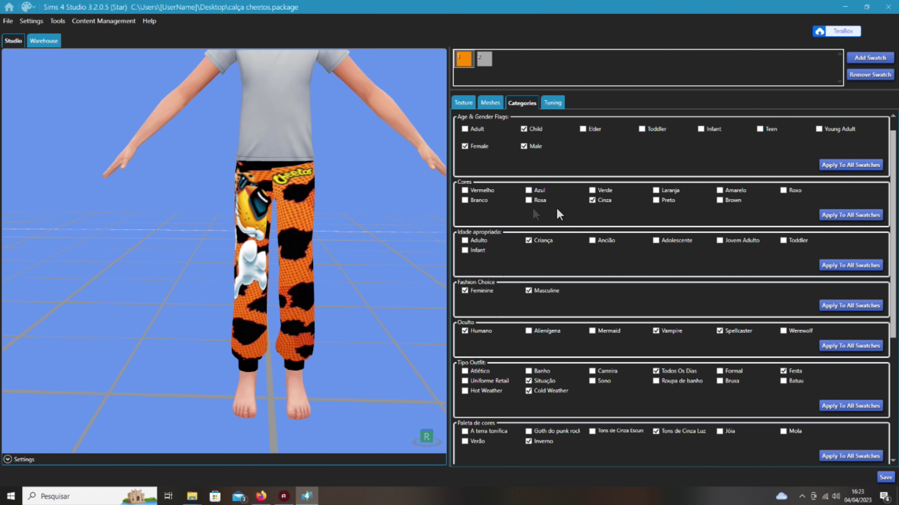
pyautogui.click(655, 192)
pyautogui.scroll(1, 647, 229)
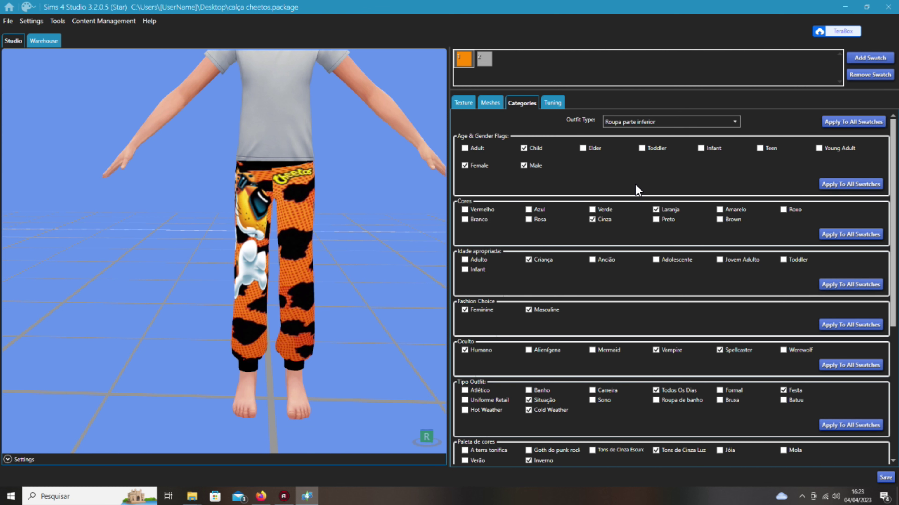
pyautogui.scroll(-3, 564, 165)
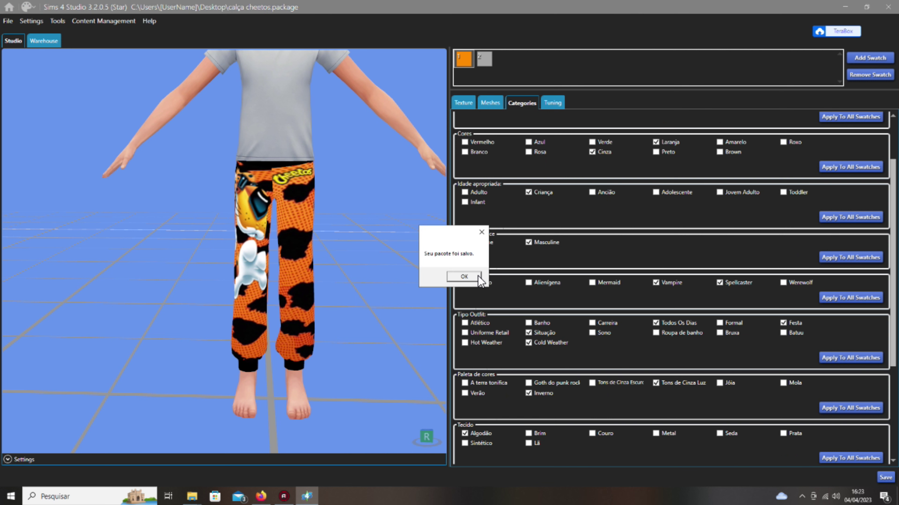